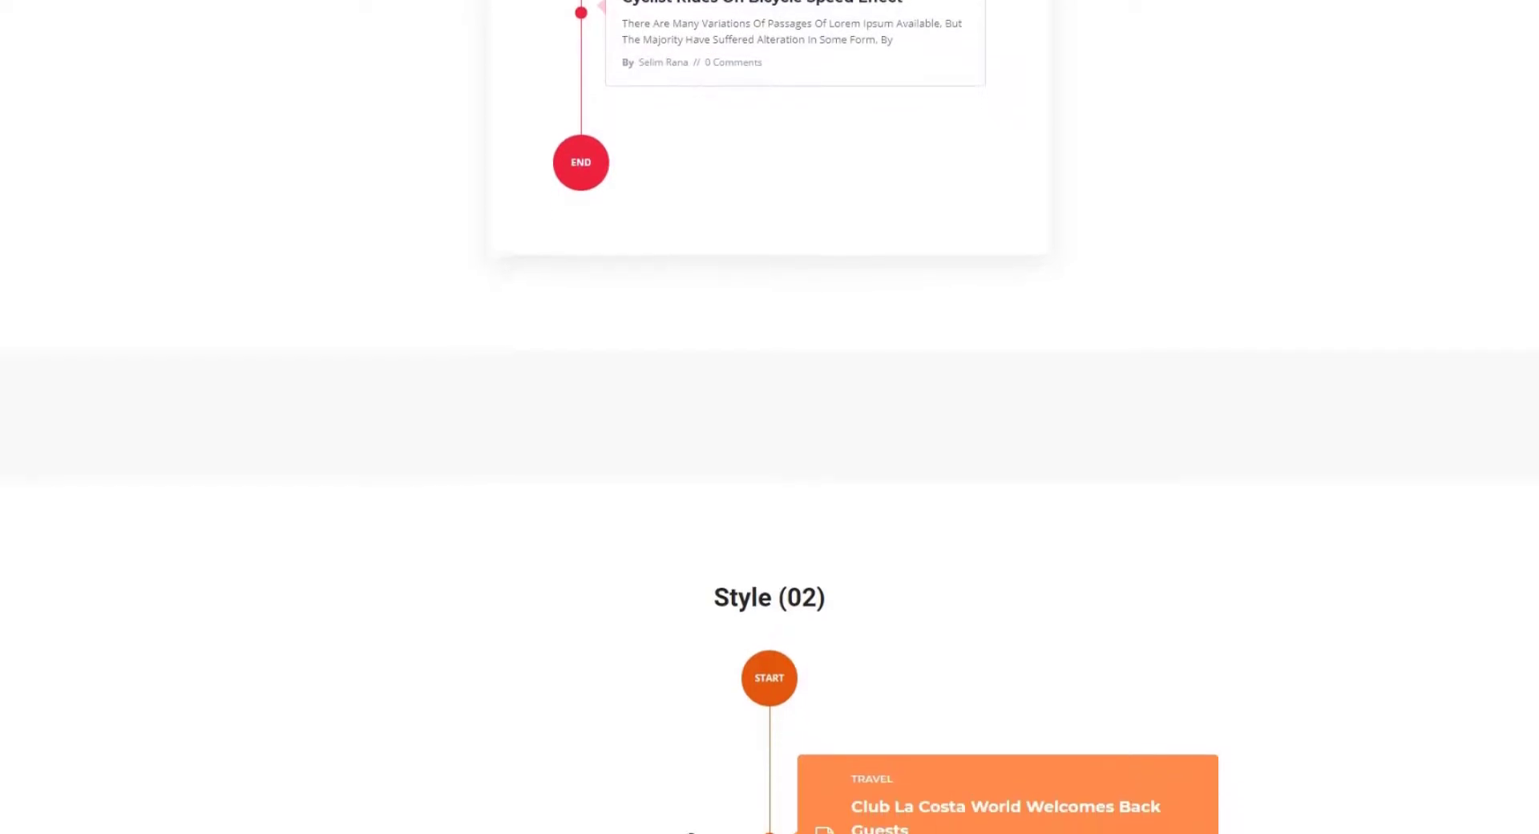
Examine the Style (02) timeline demo and the Soft Timeline widget's layout on the page from start to end
scroll(770, 417, "down", 3)
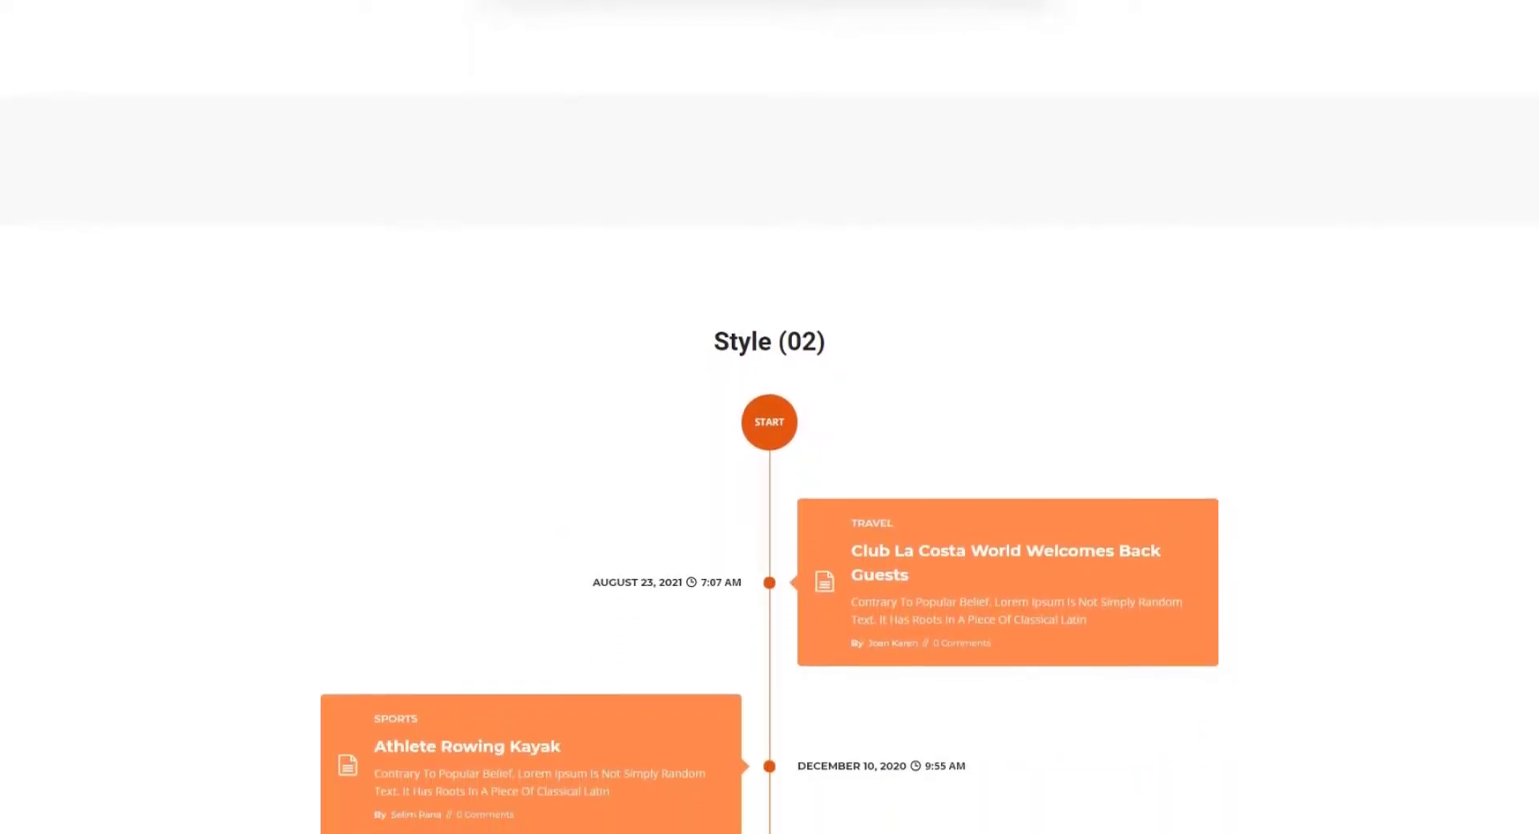
scroll(770, 417, "down", 2)
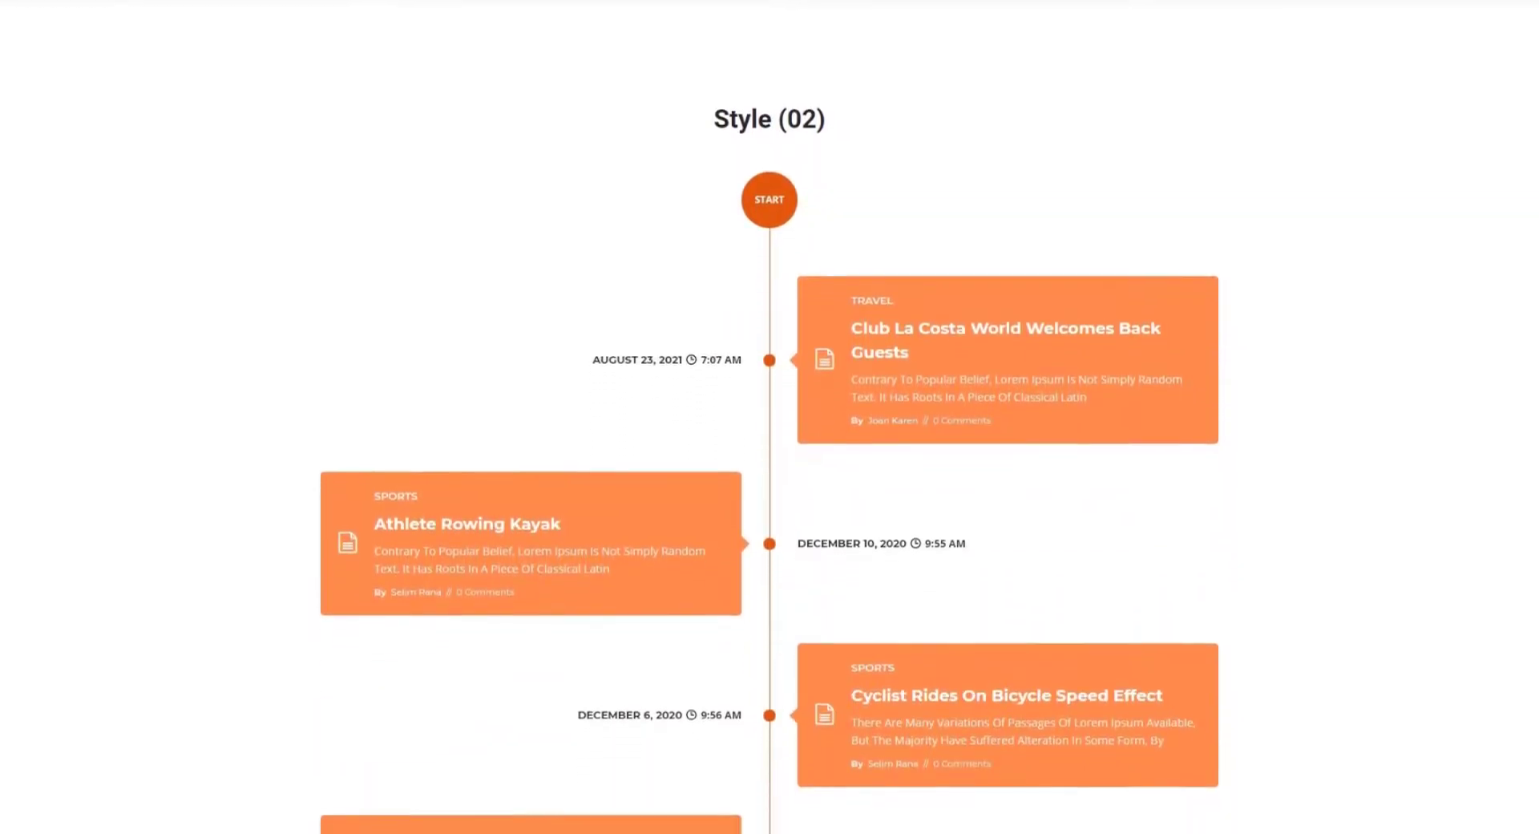
scroll(770, 416, "down", 2)
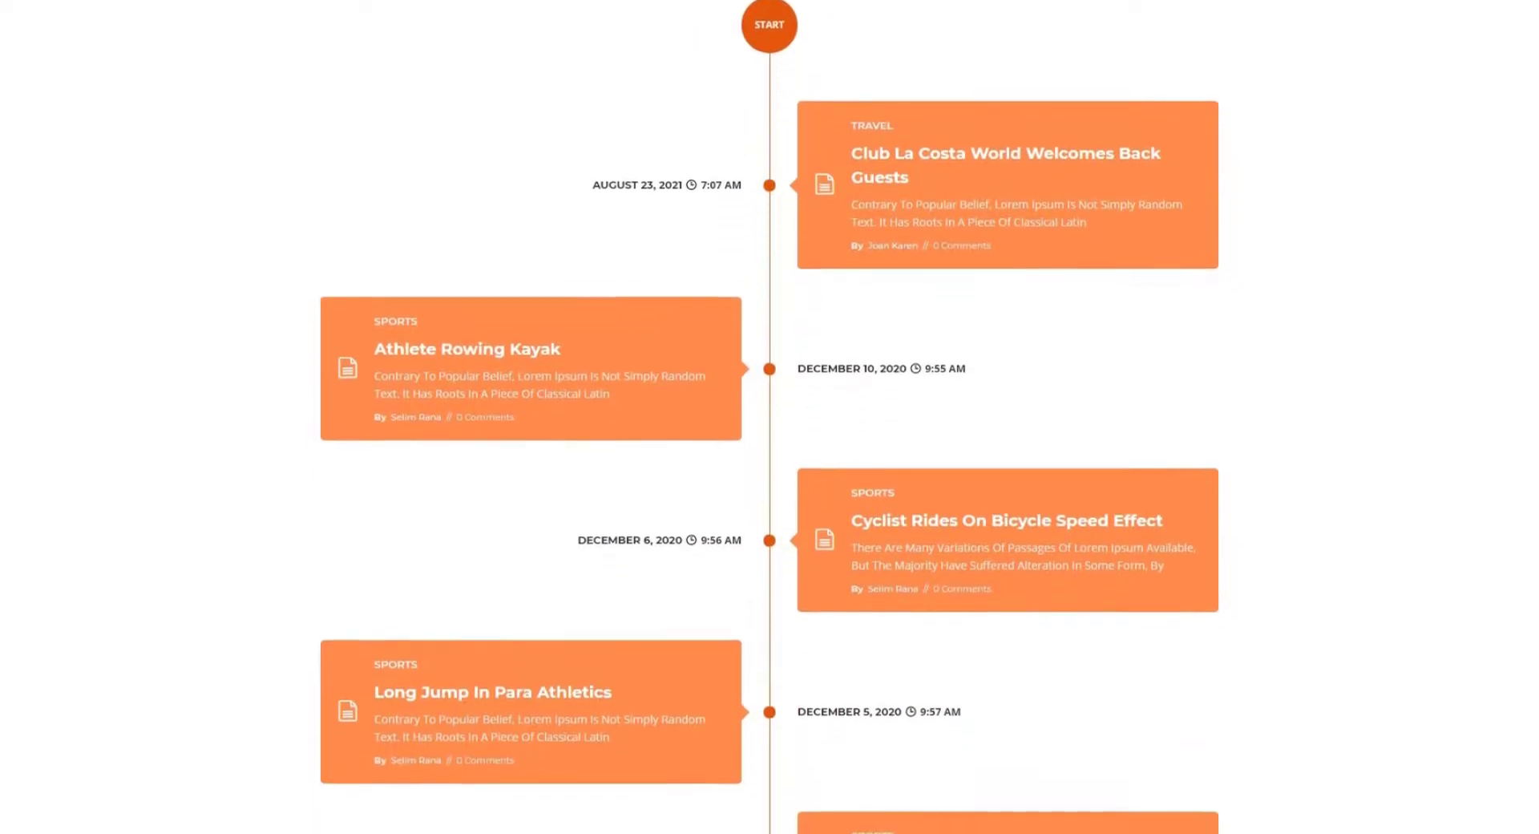
scroll(770, 417, "down", 1)
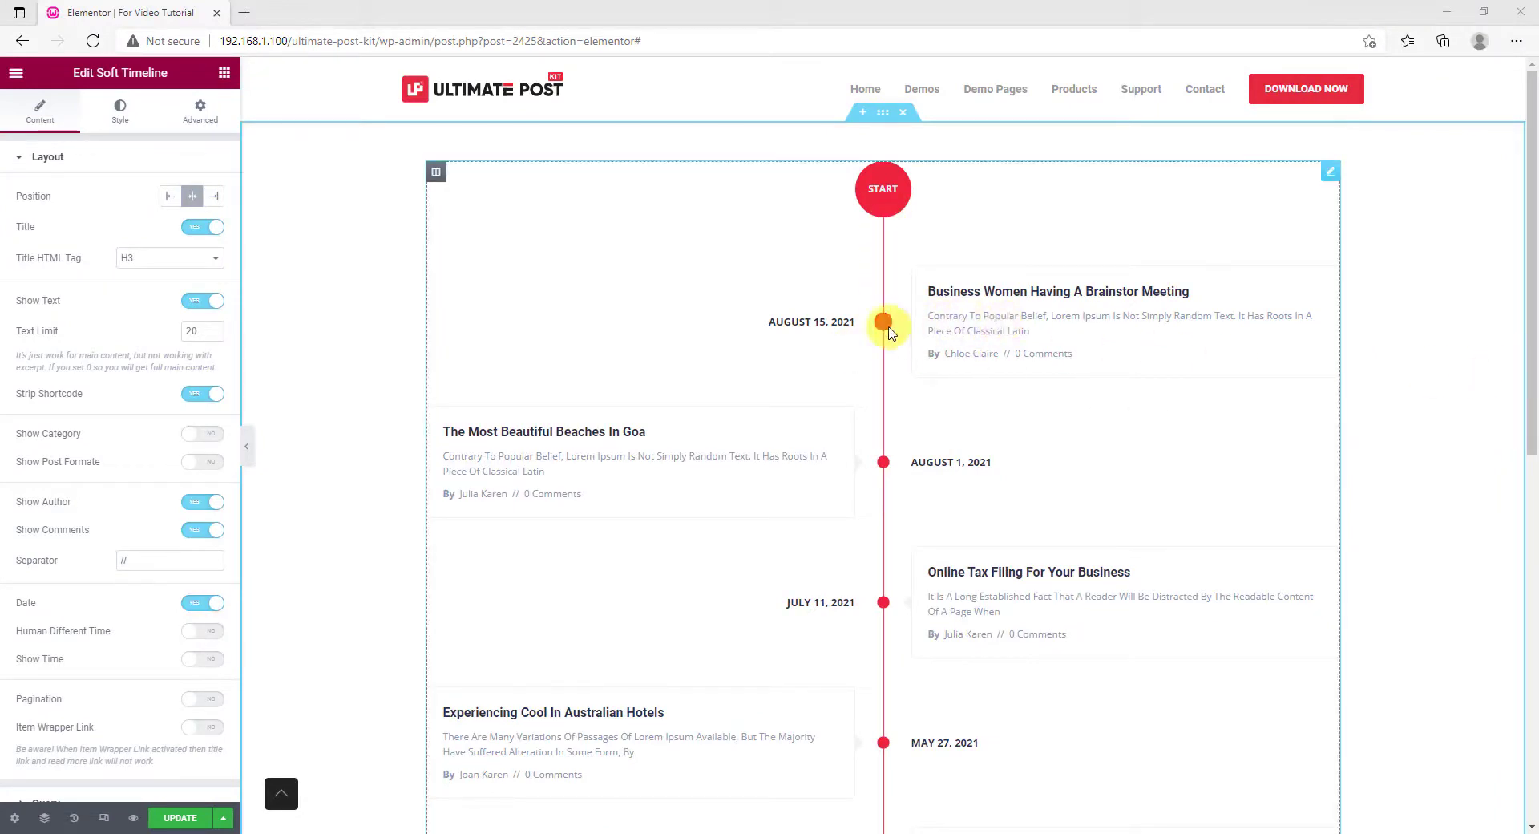
scroll(1477, 423, "down", 6)
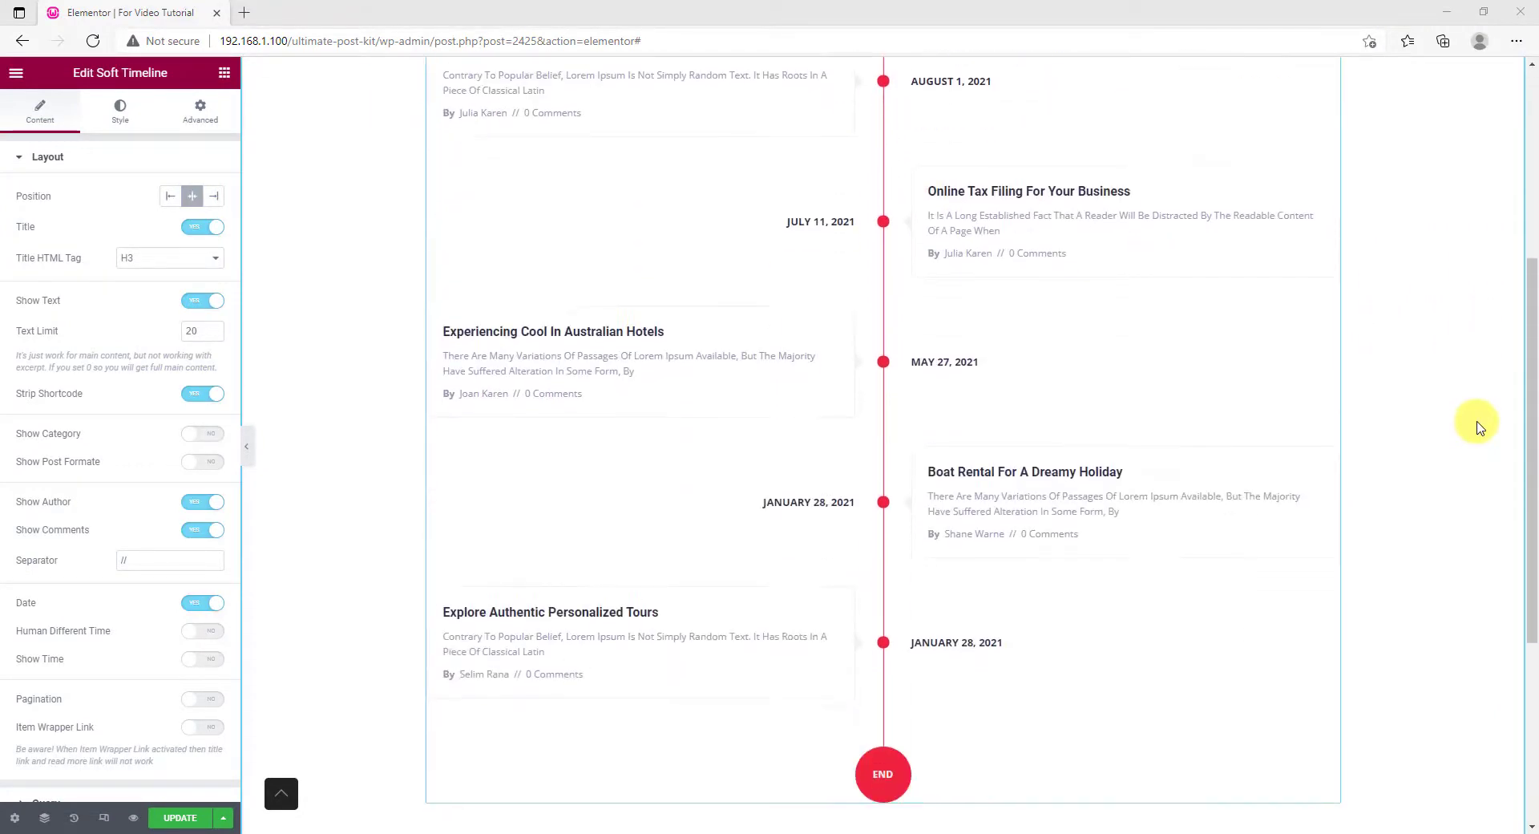
scroll(1477, 423, "up", 1)
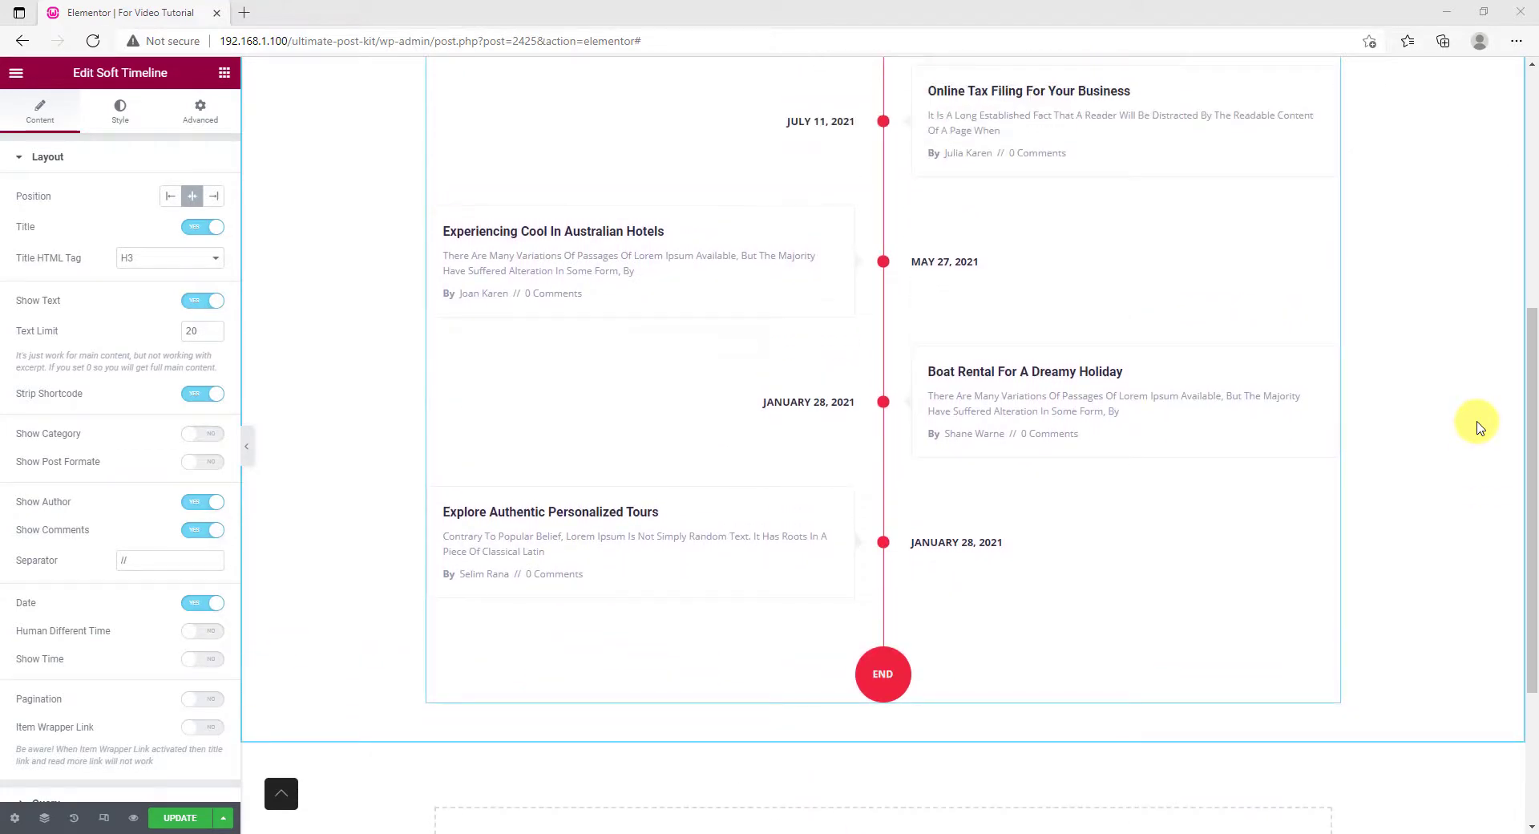
scroll(1478, 424, "up", 5)
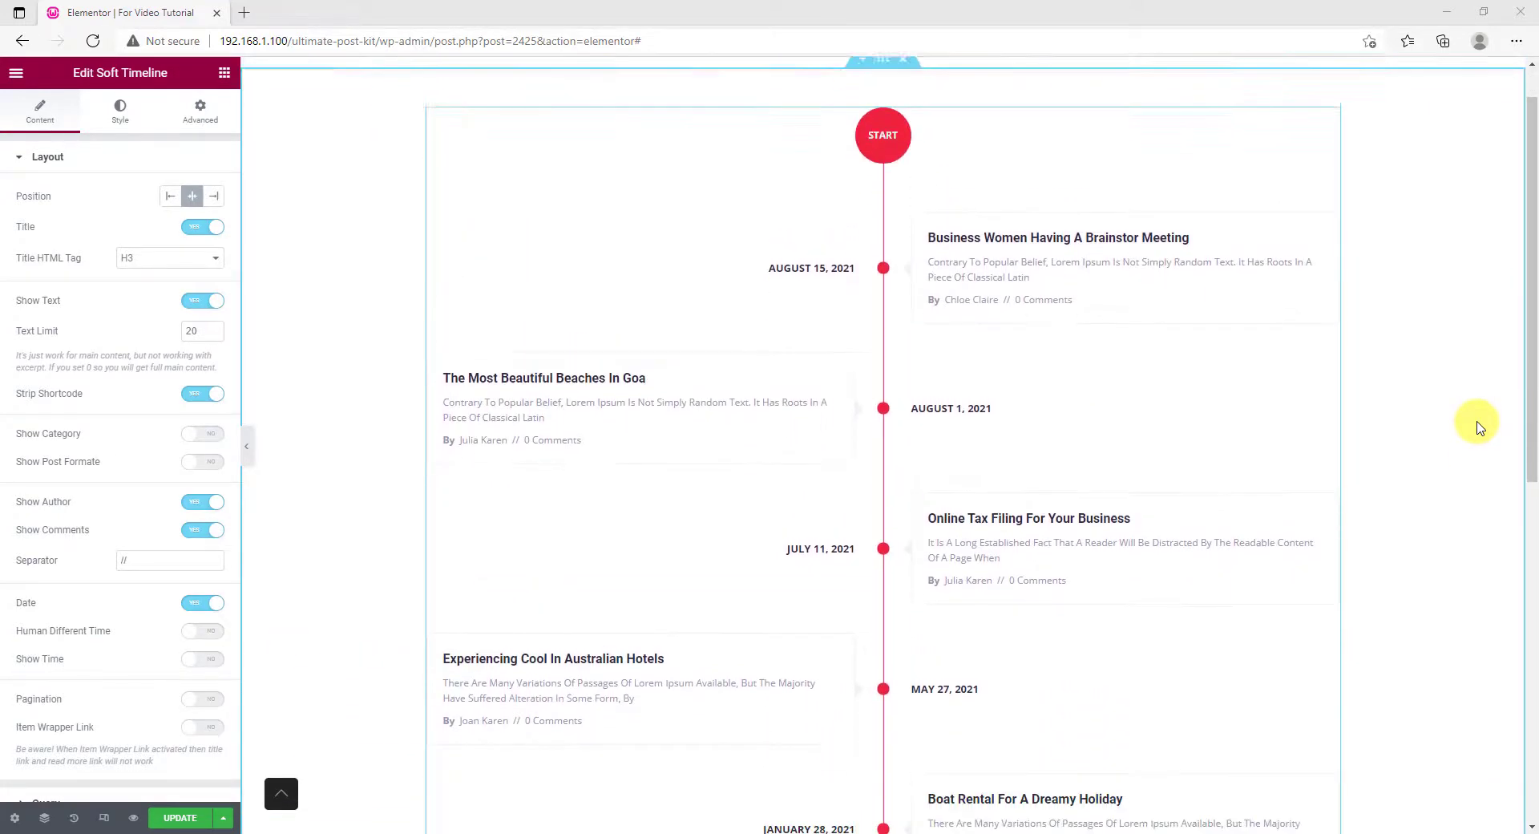
scroll(1477, 424, "down", 1)
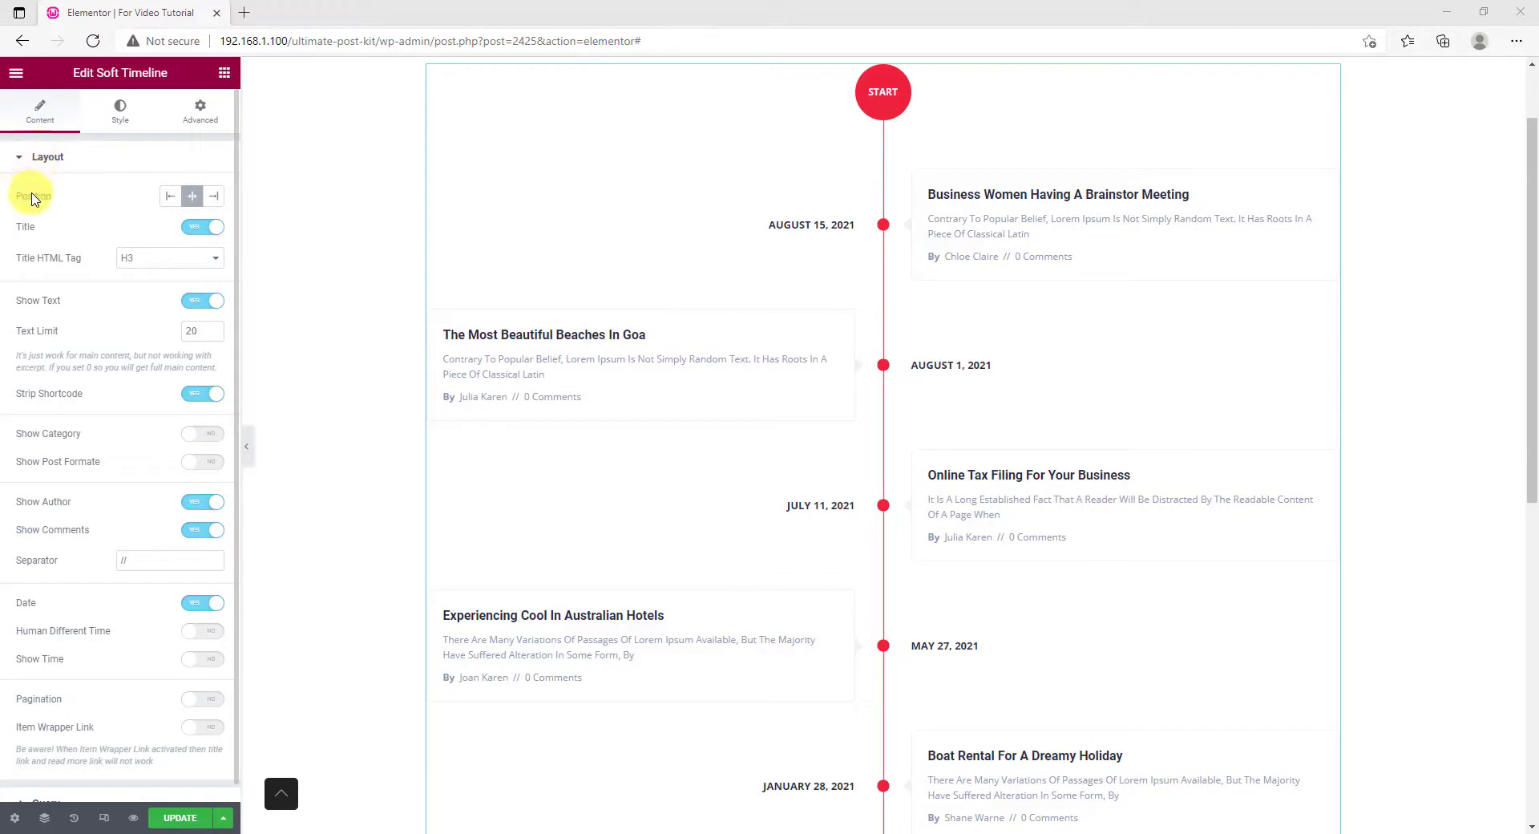
Try the left and right positions for the timeline, and return it to the center position
left_click(166, 200)
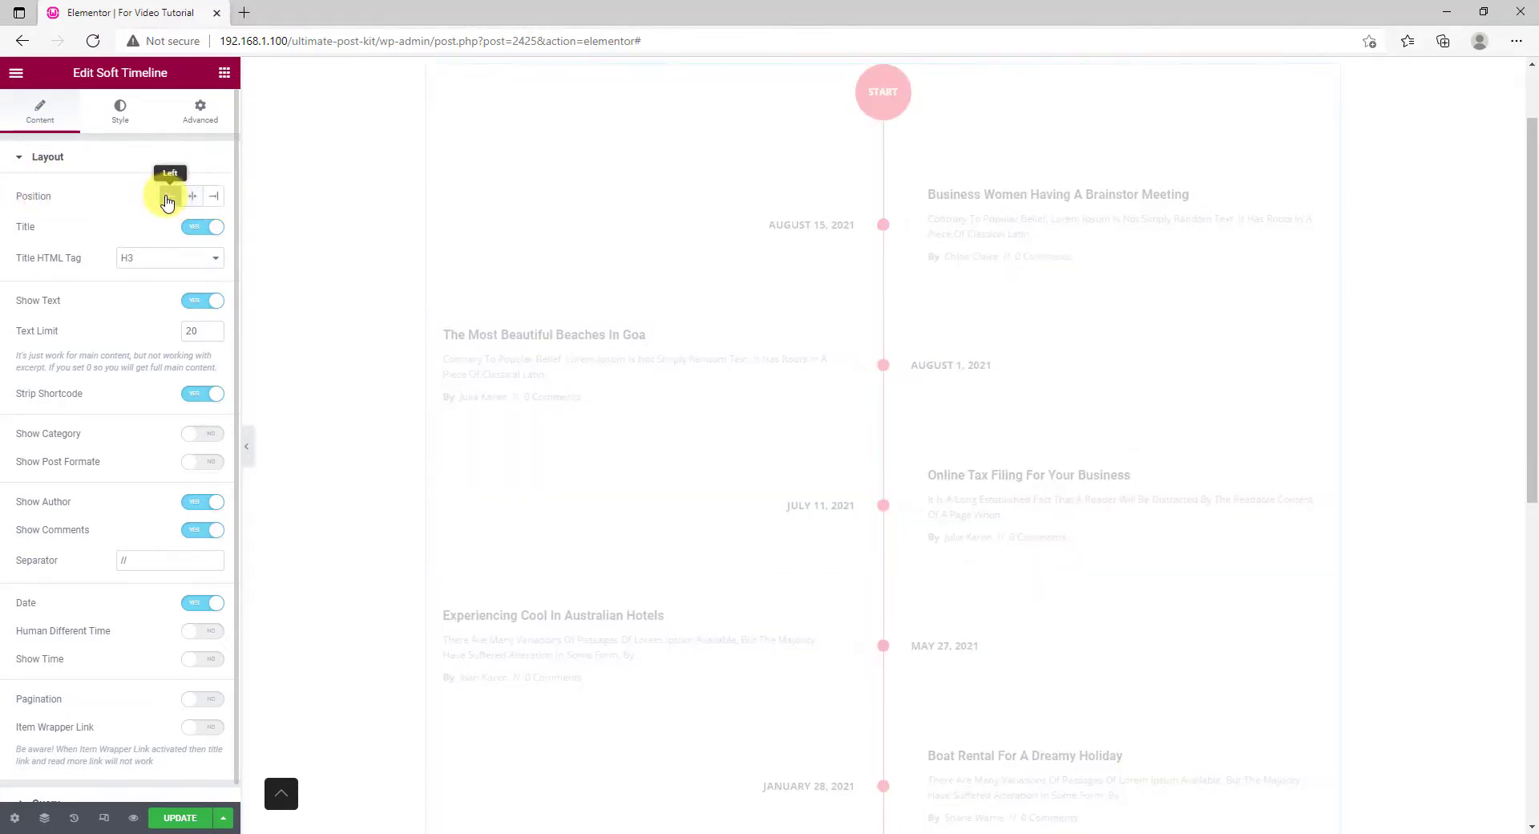
scroll(1091, 481, "down", 5)
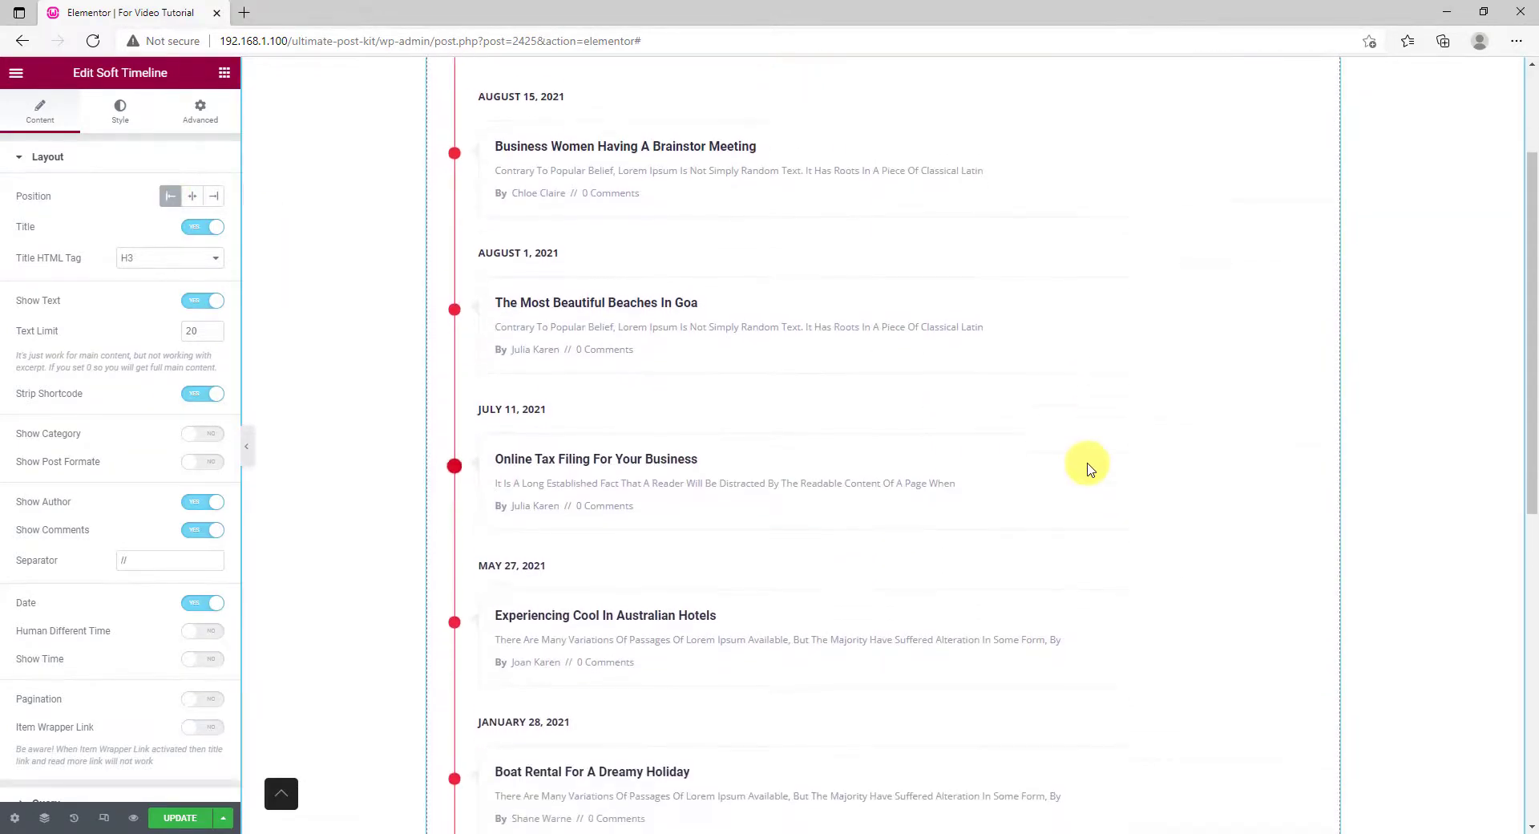
scroll(1090, 469, "up", 4)
scroll(1087, 465, "up", 3)
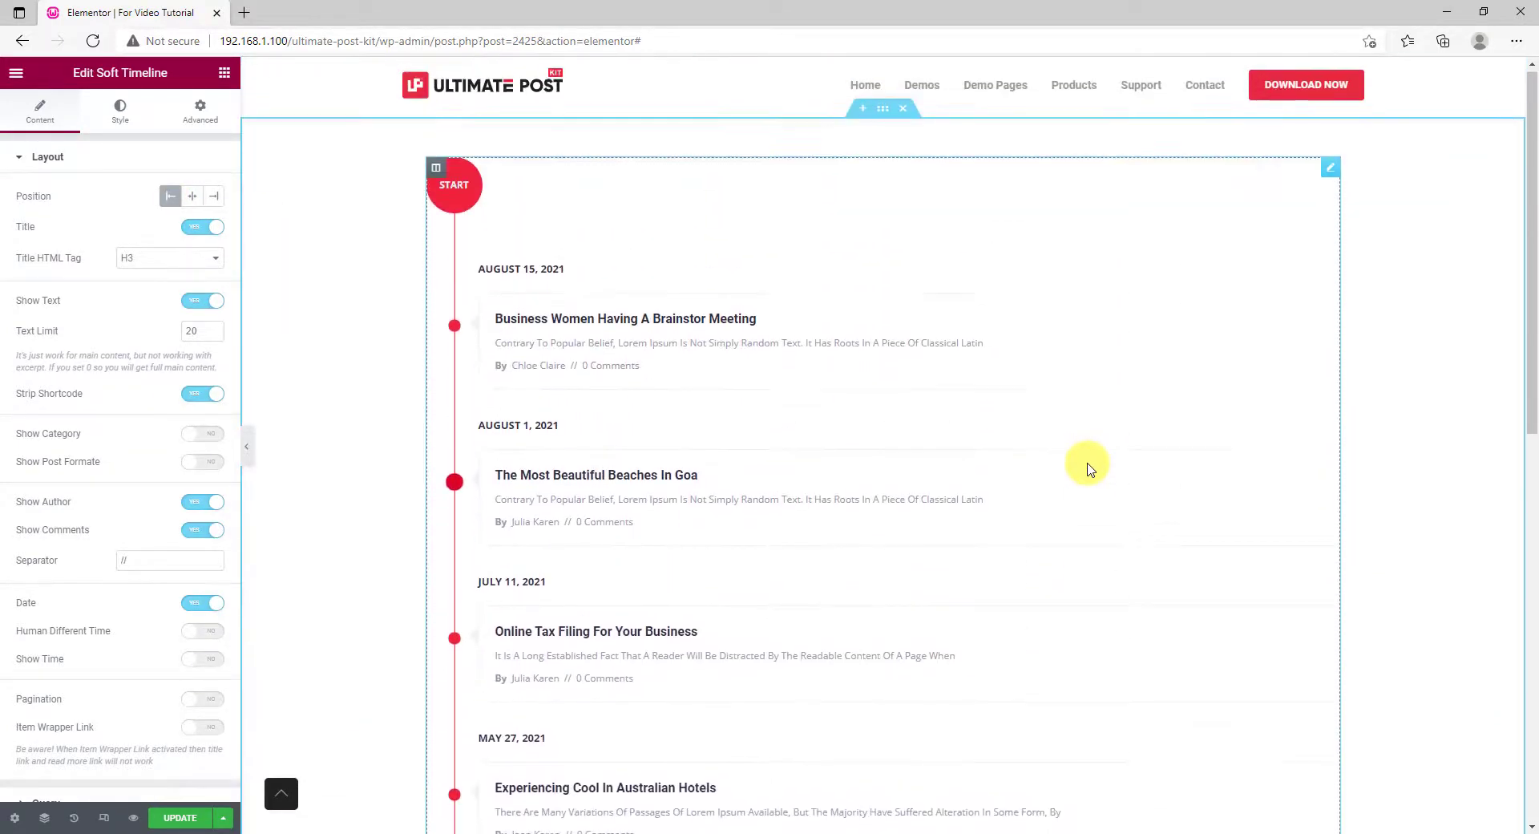
scroll(777, 440, "down", 1)
left_click(215, 198)
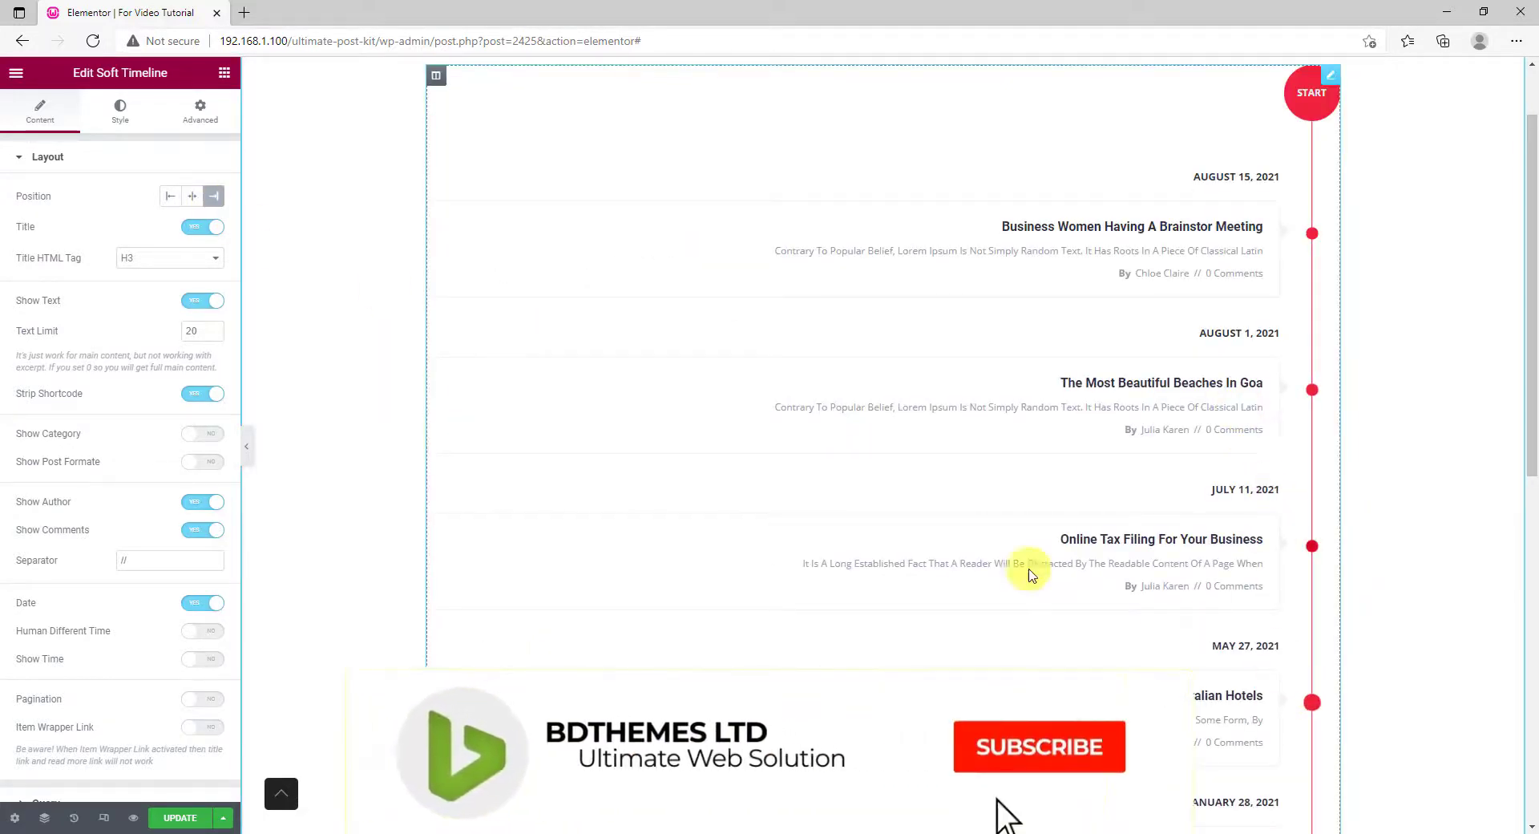
left_click(194, 199)
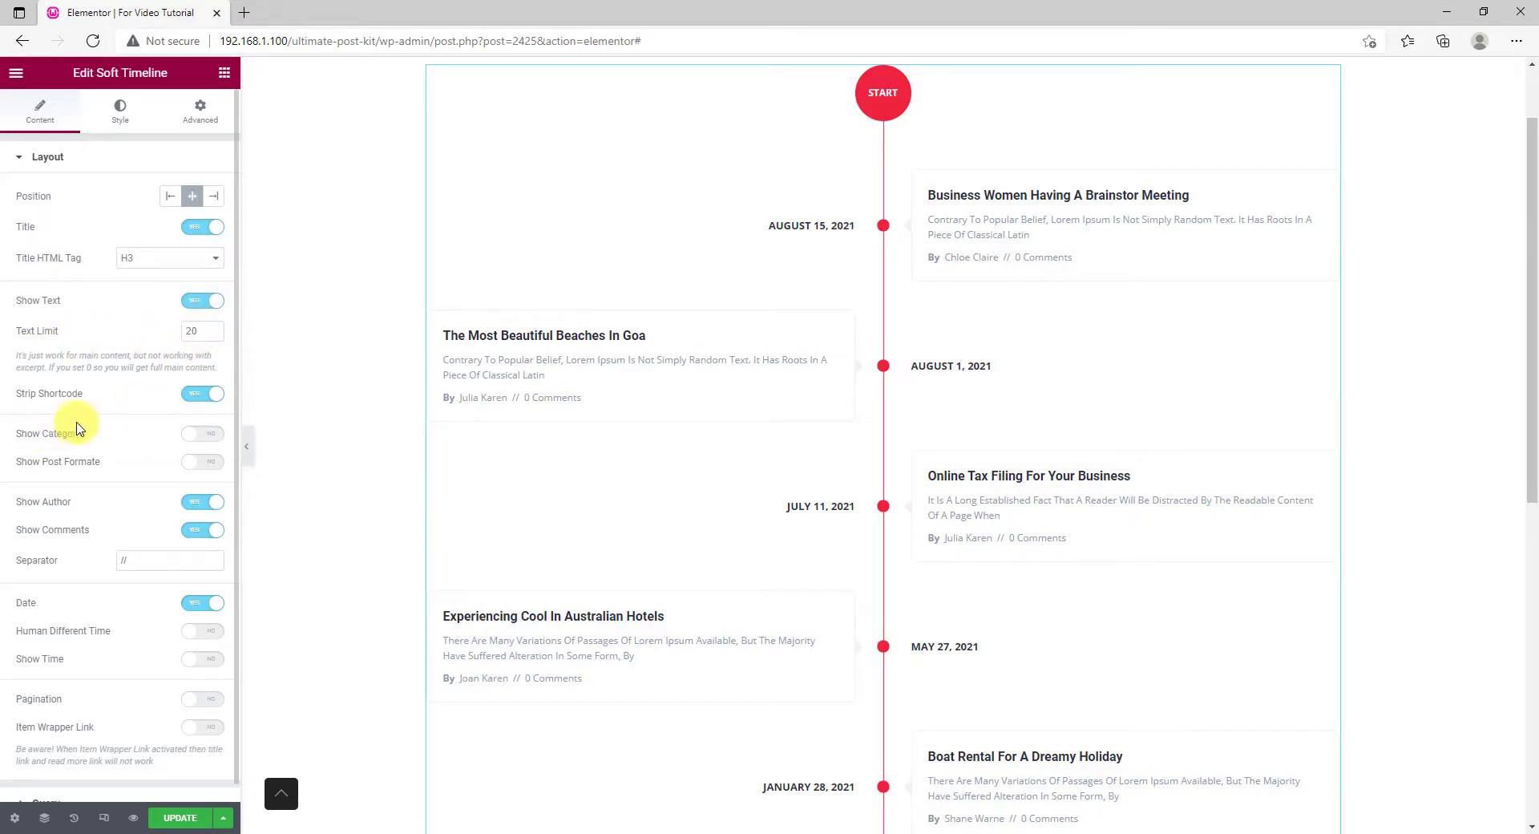
Turn on the category and post format display for the timeline items
left_click(210, 437)
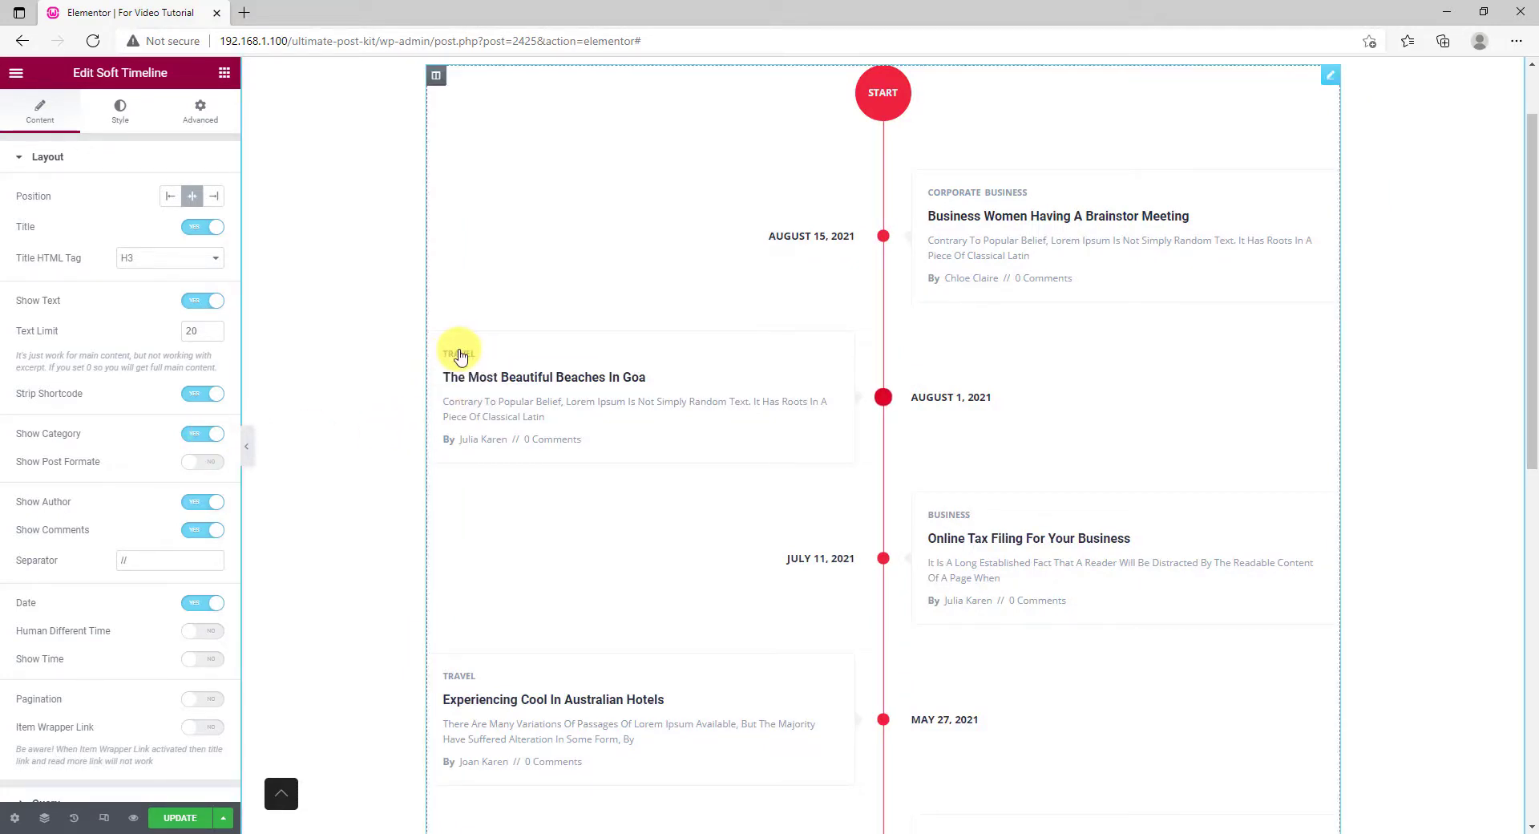
left_click(211, 463)
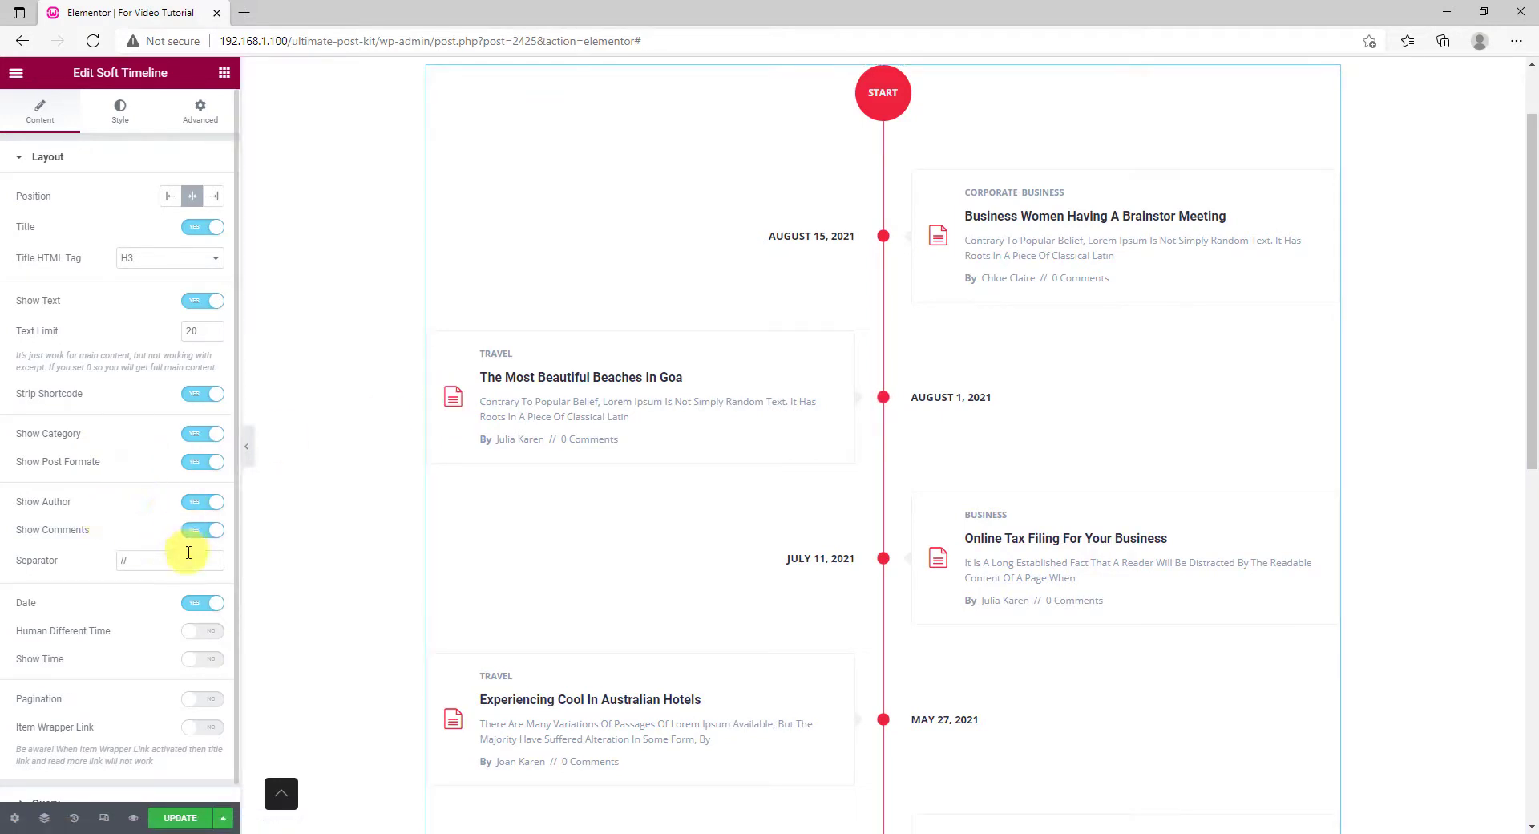
Limit the timeline's post query to 3 items
scroll(188, 552, "down", 1)
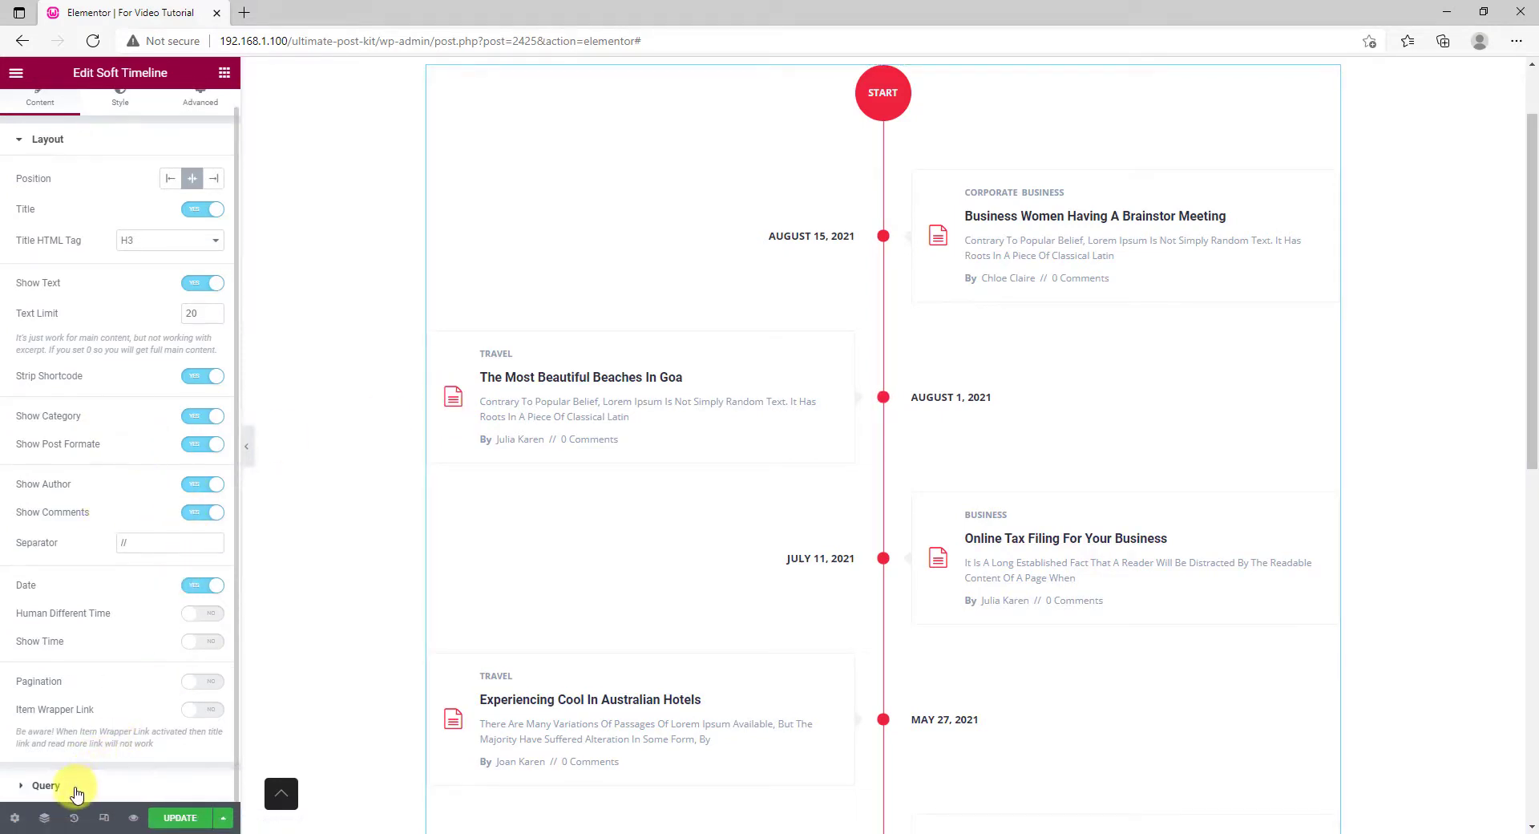
left_click(46, 786)
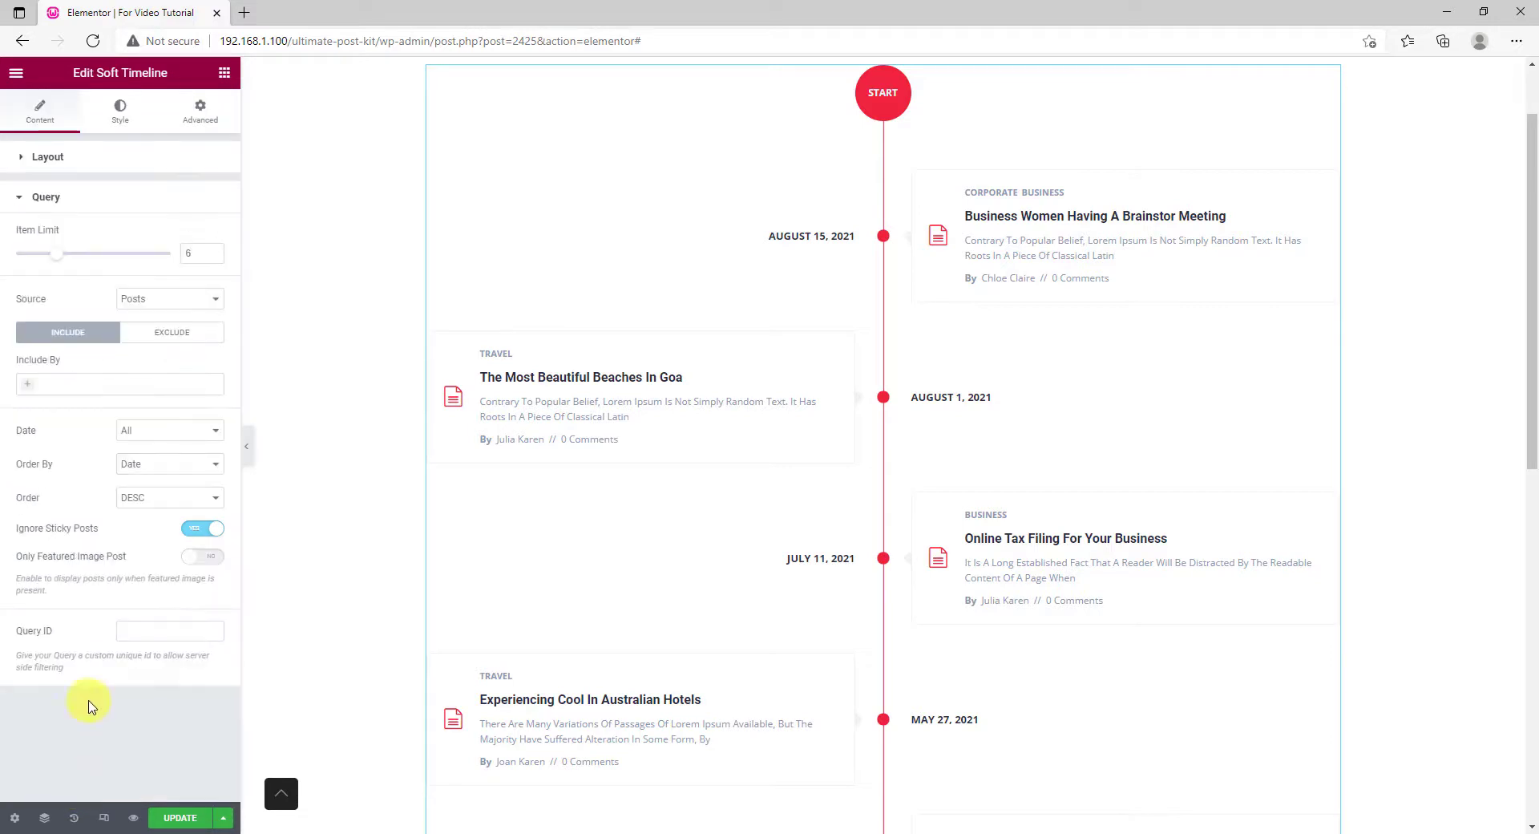
left_click_drag(56, 254, 50, 255)
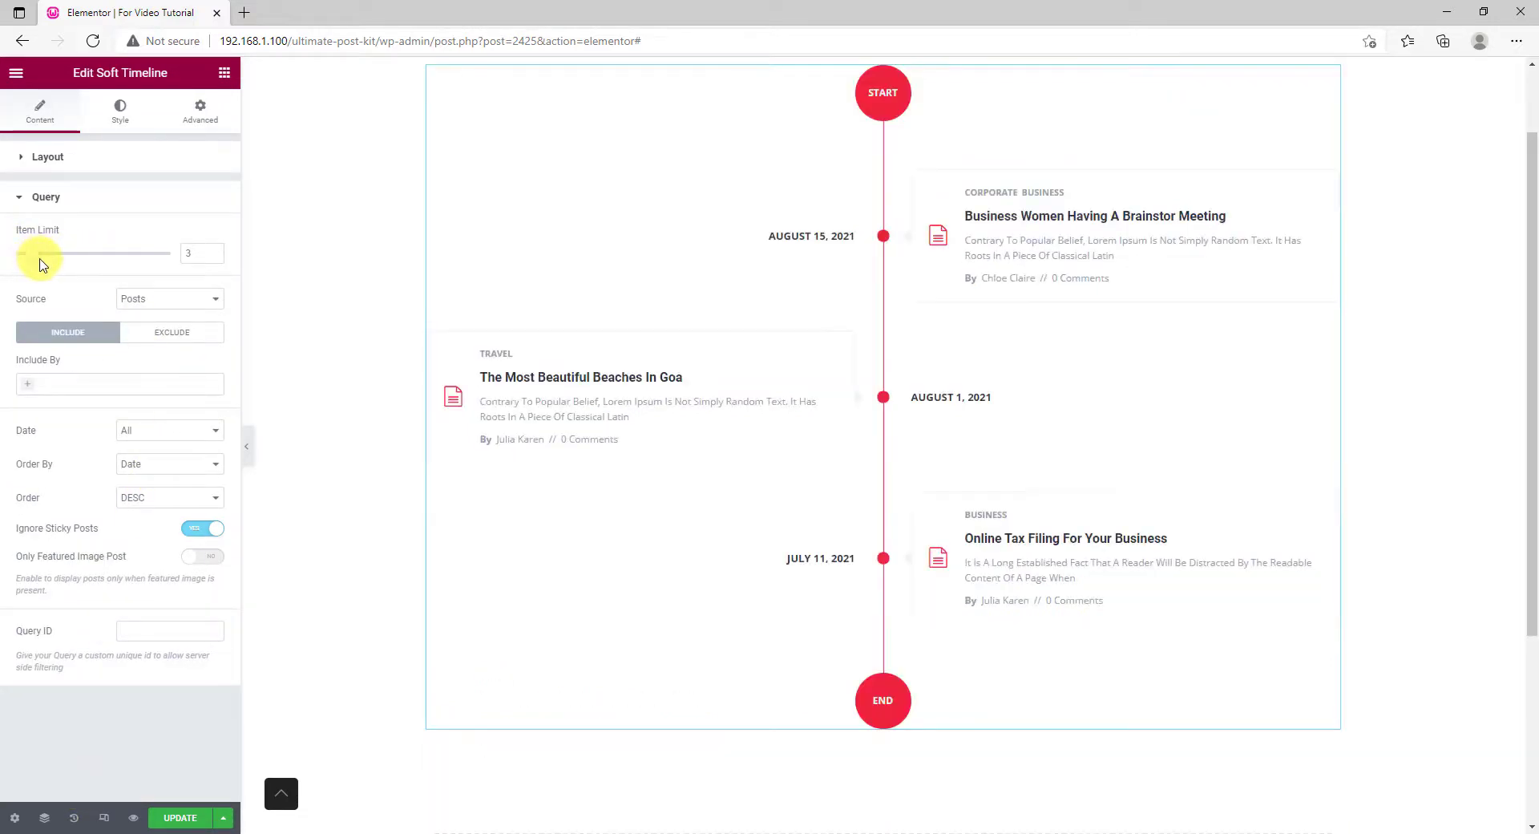
left_click_drag(1533, 350, 1531, 326)
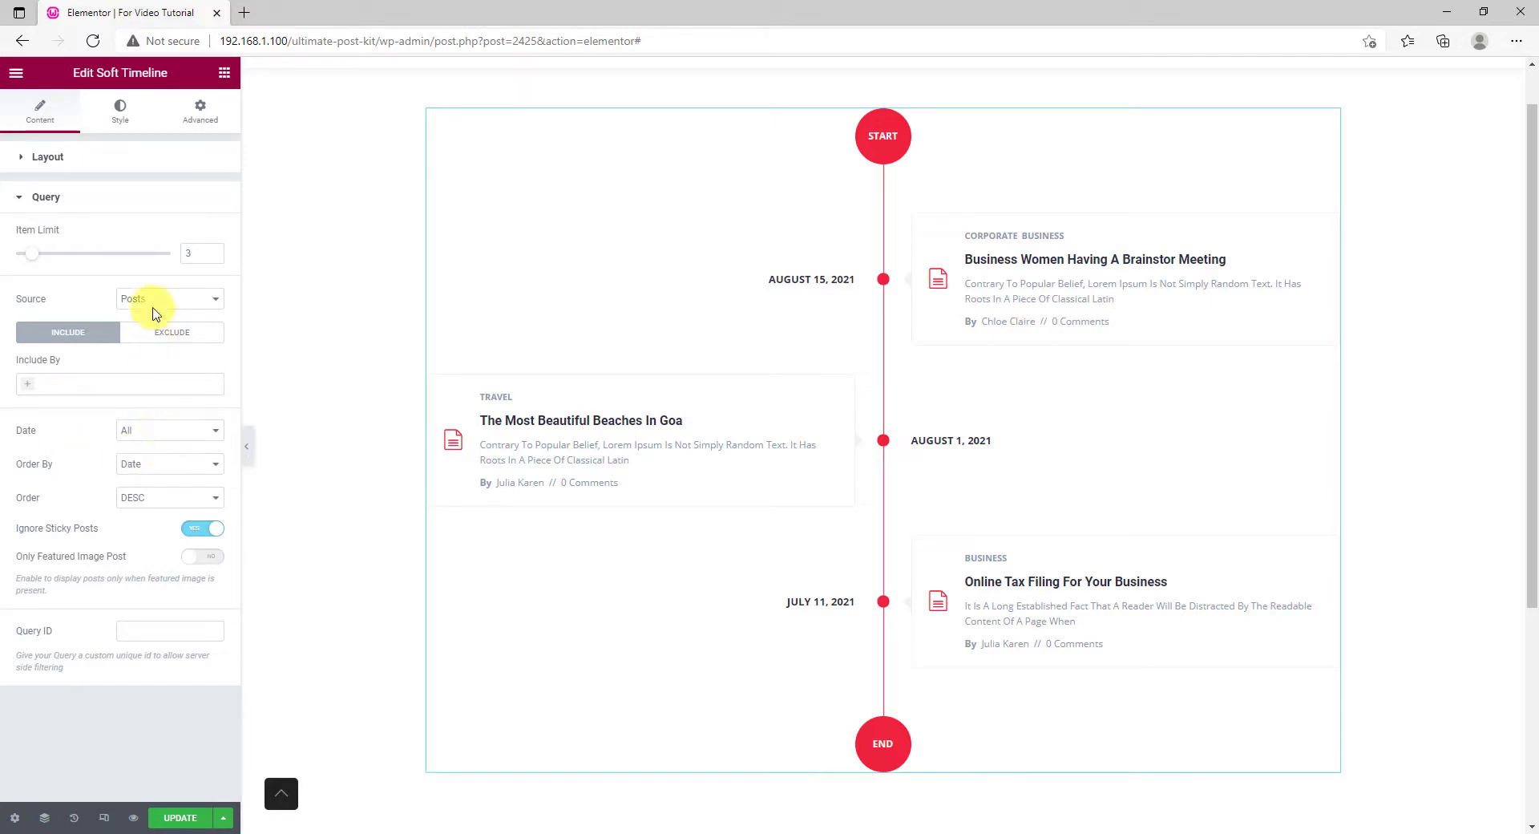
Give the timeline items a classic background in color #FF8C4B
left_click(125, 126)
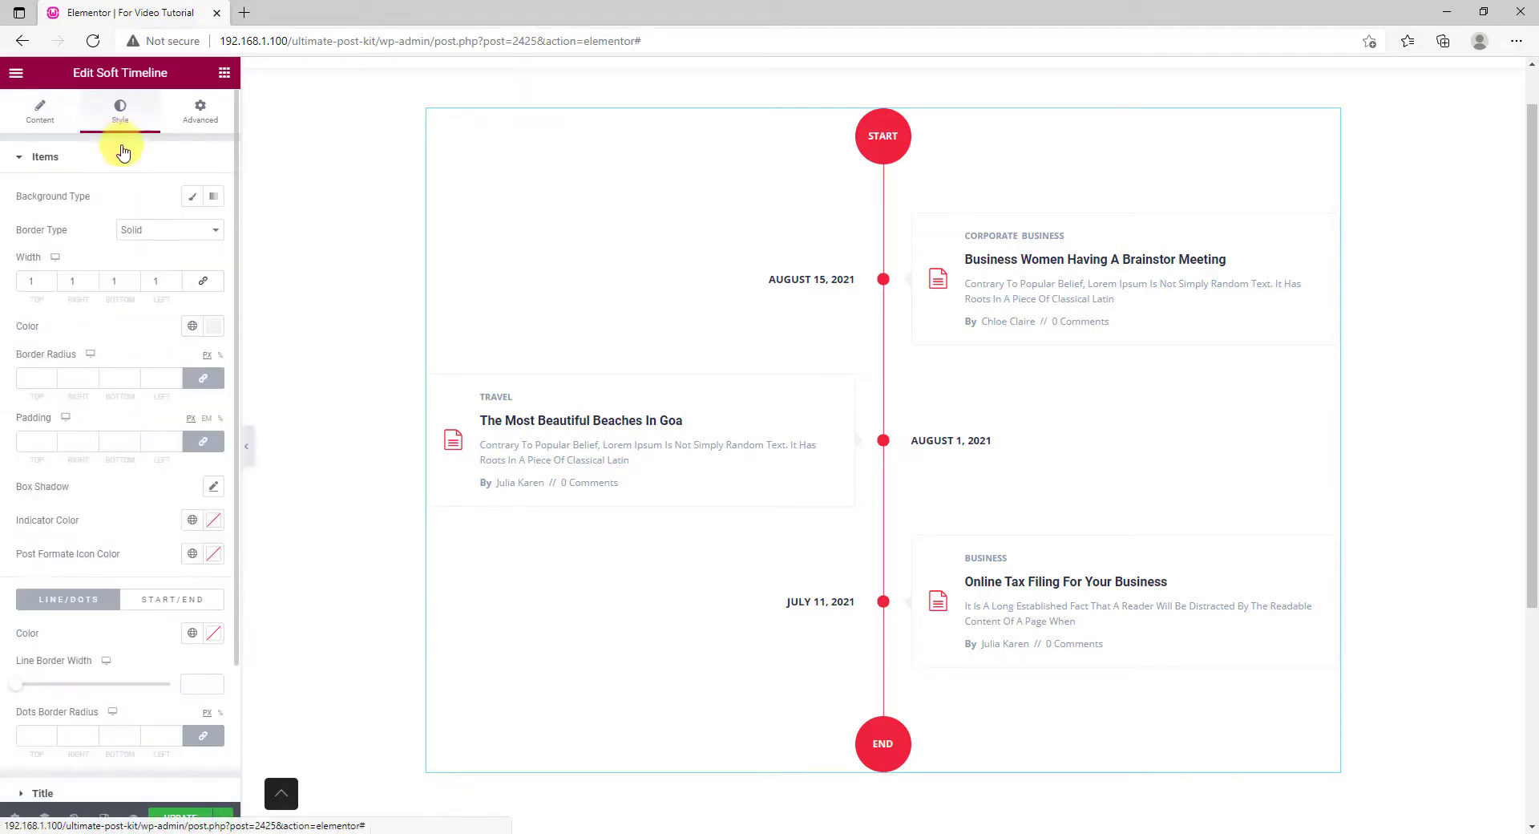
left_click(192, 198)
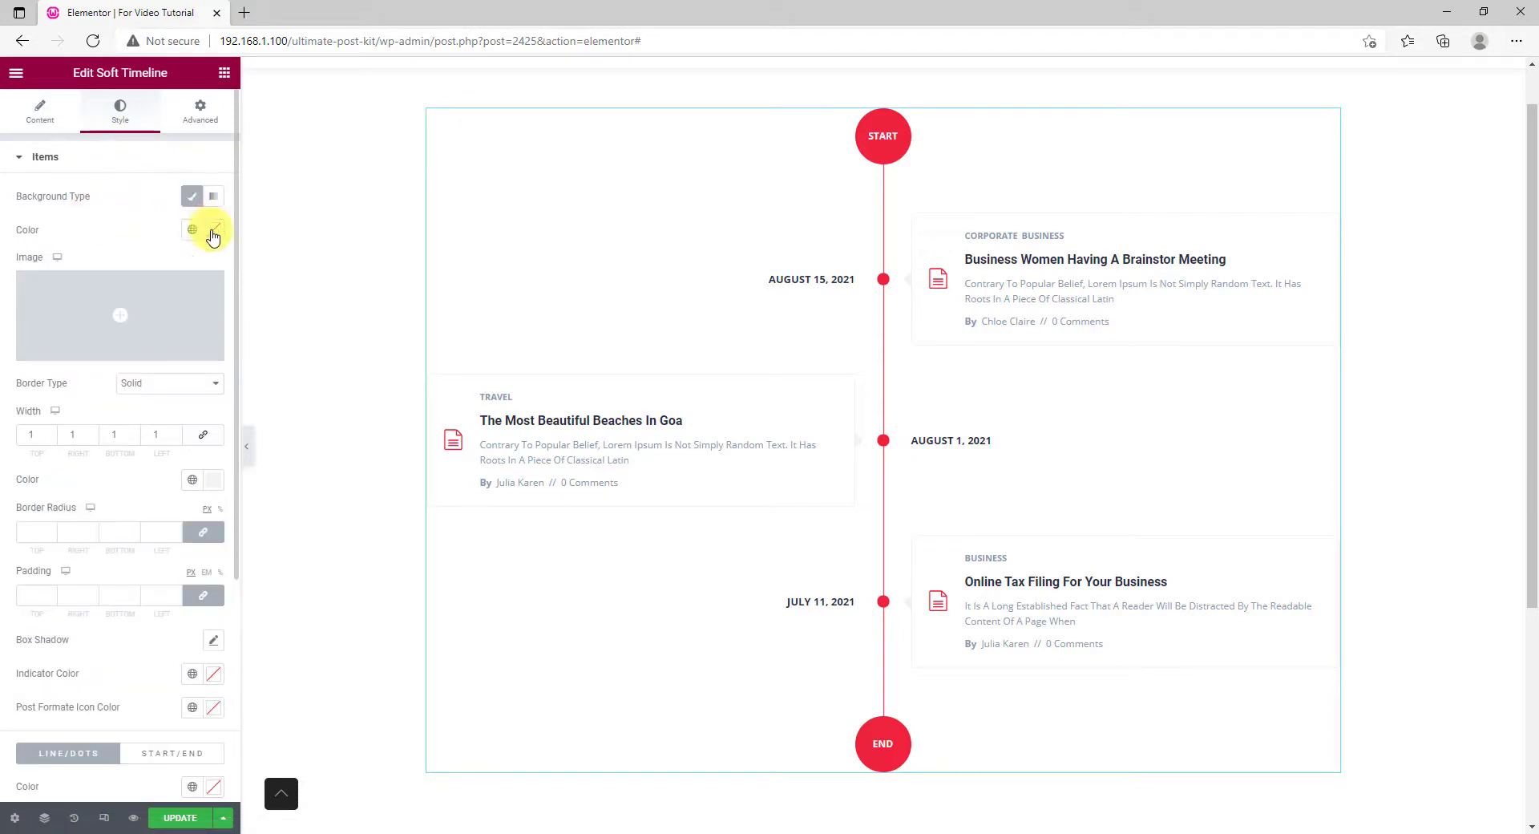
left_click(213, 231)
type("#FF8C4B")
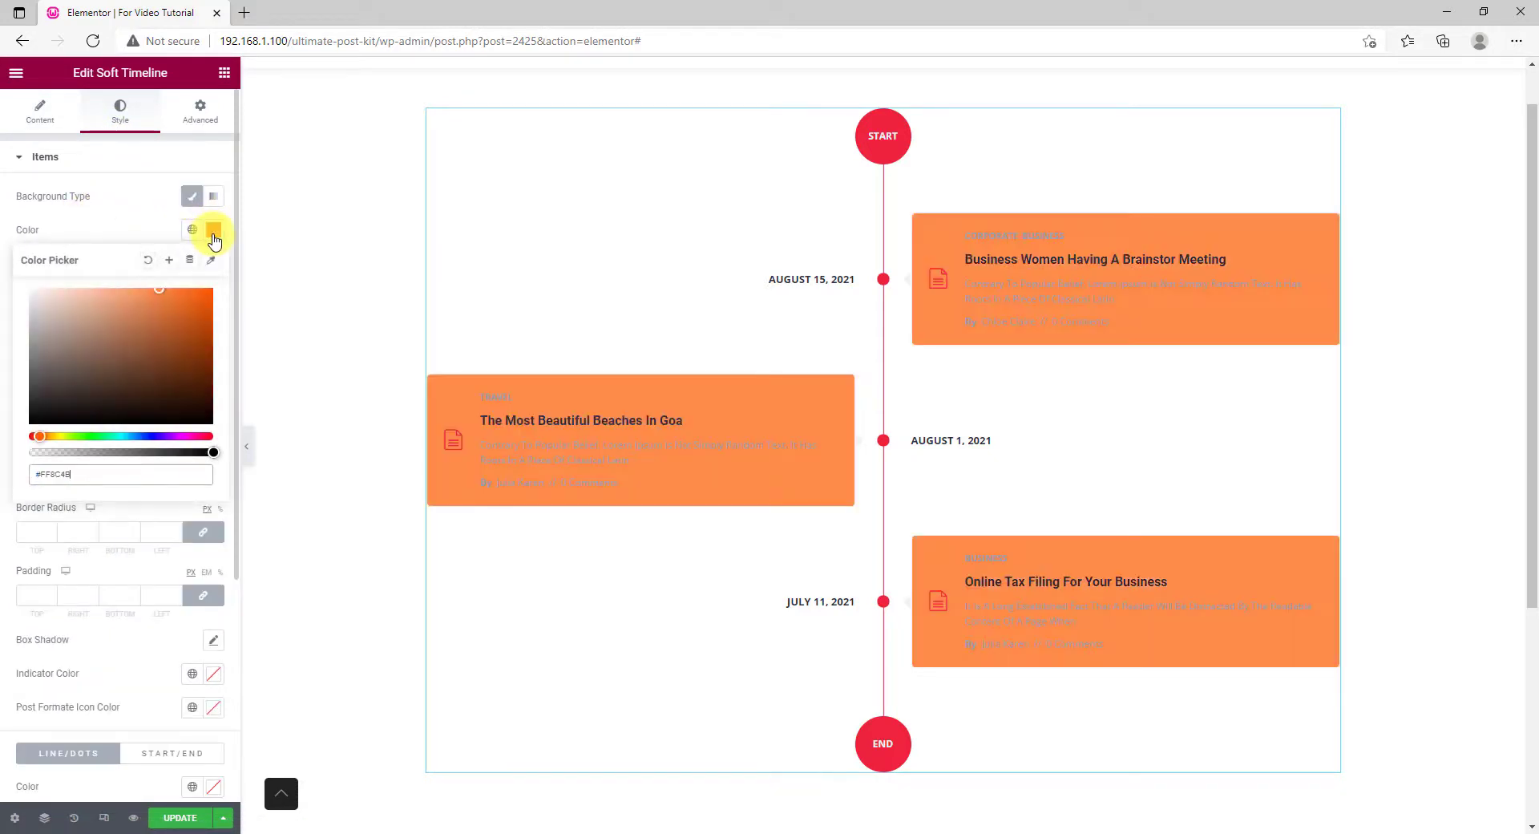
left_click(141, 236)
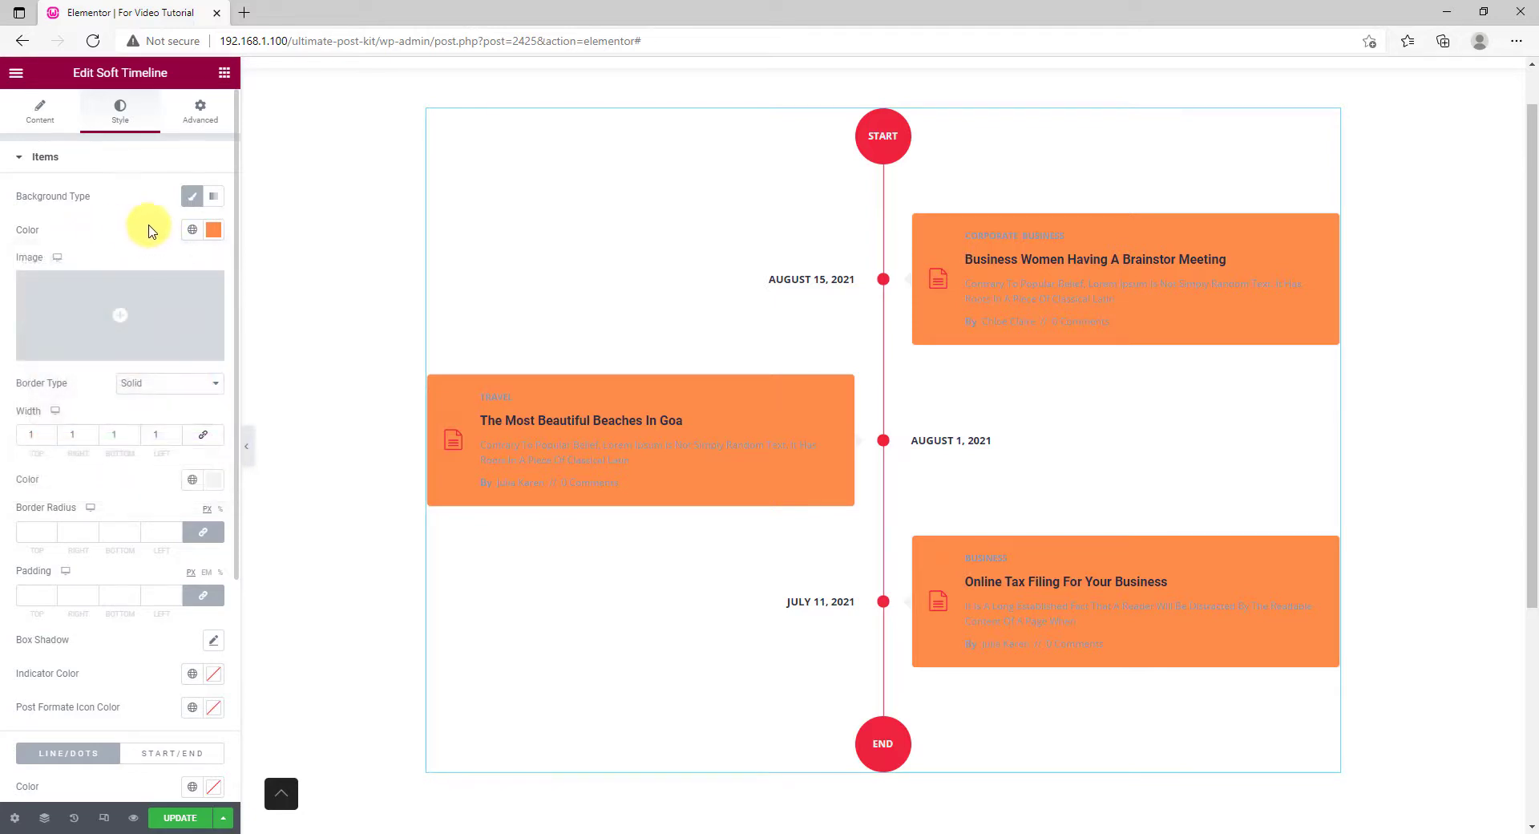
Try #FF8C4B as the items' border color, and undo that change
left_click(215, 484)
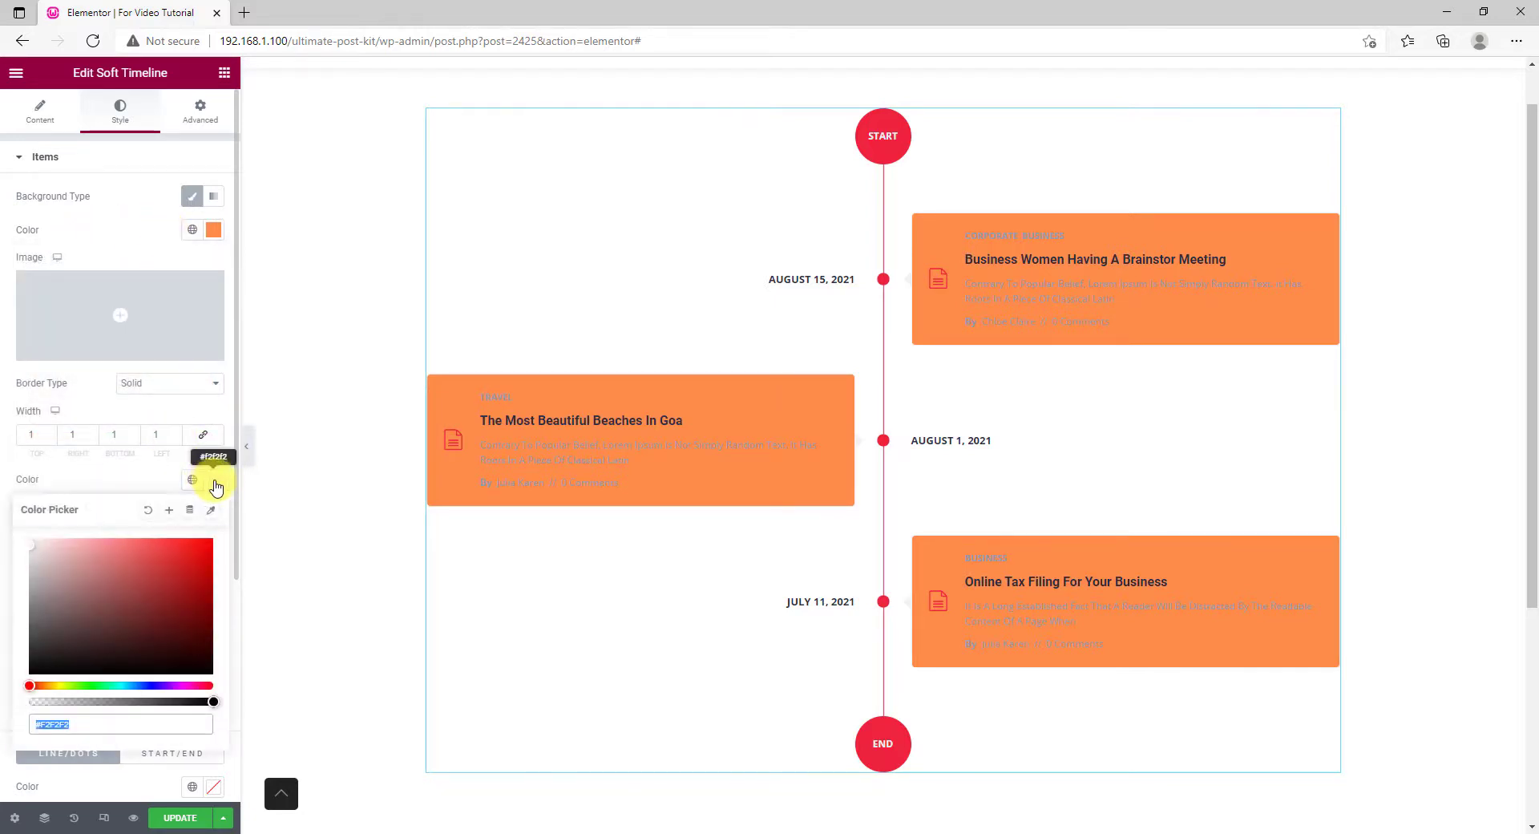
type("#FF8C4B")
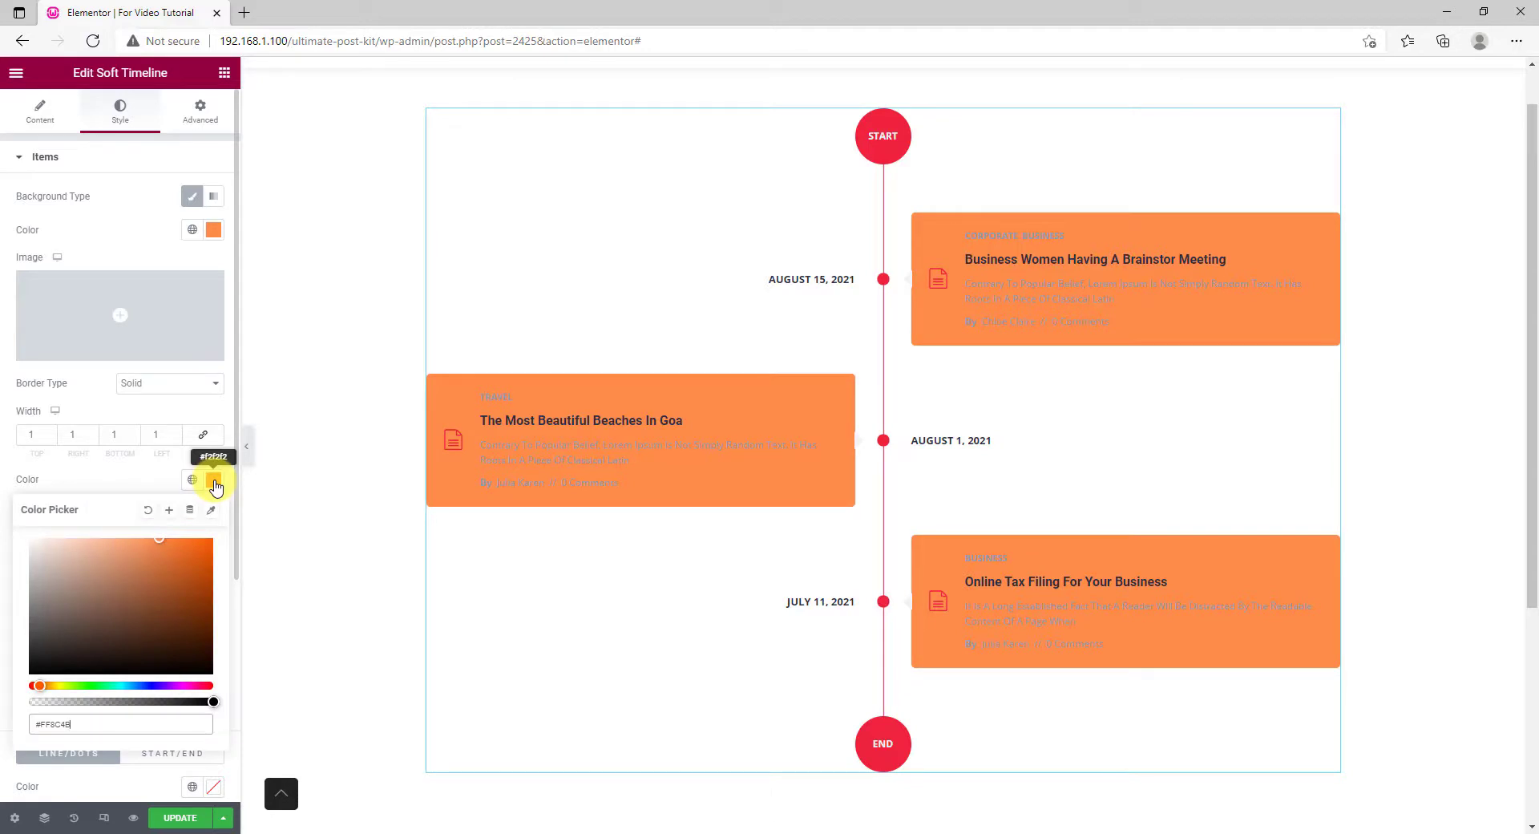
key("ctrl+z")
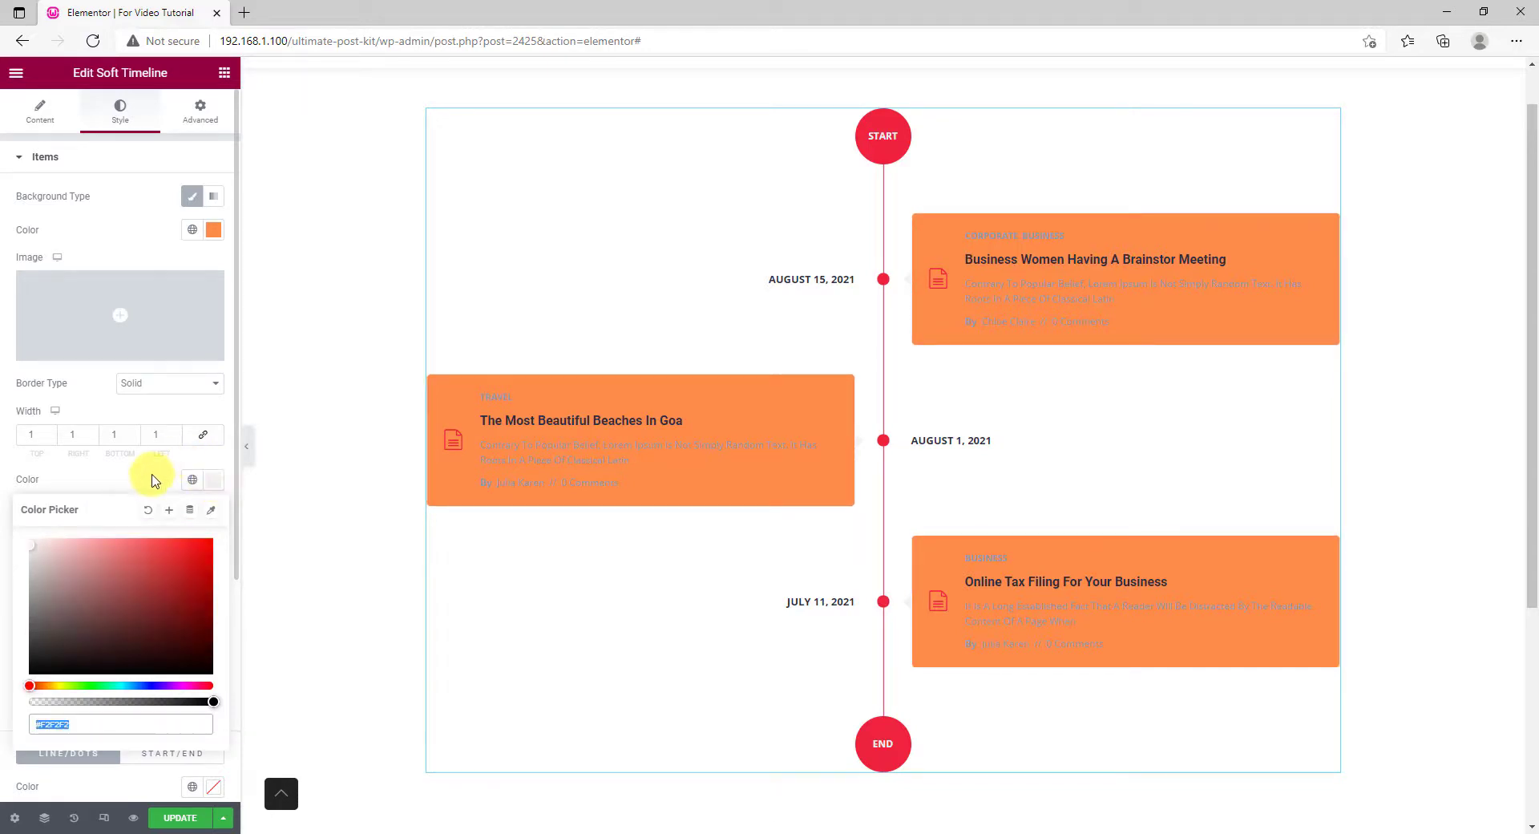
left_click(153, 479)
Set the items' border type to None and their padding to 30 px on all sides
left_click(170, 388)
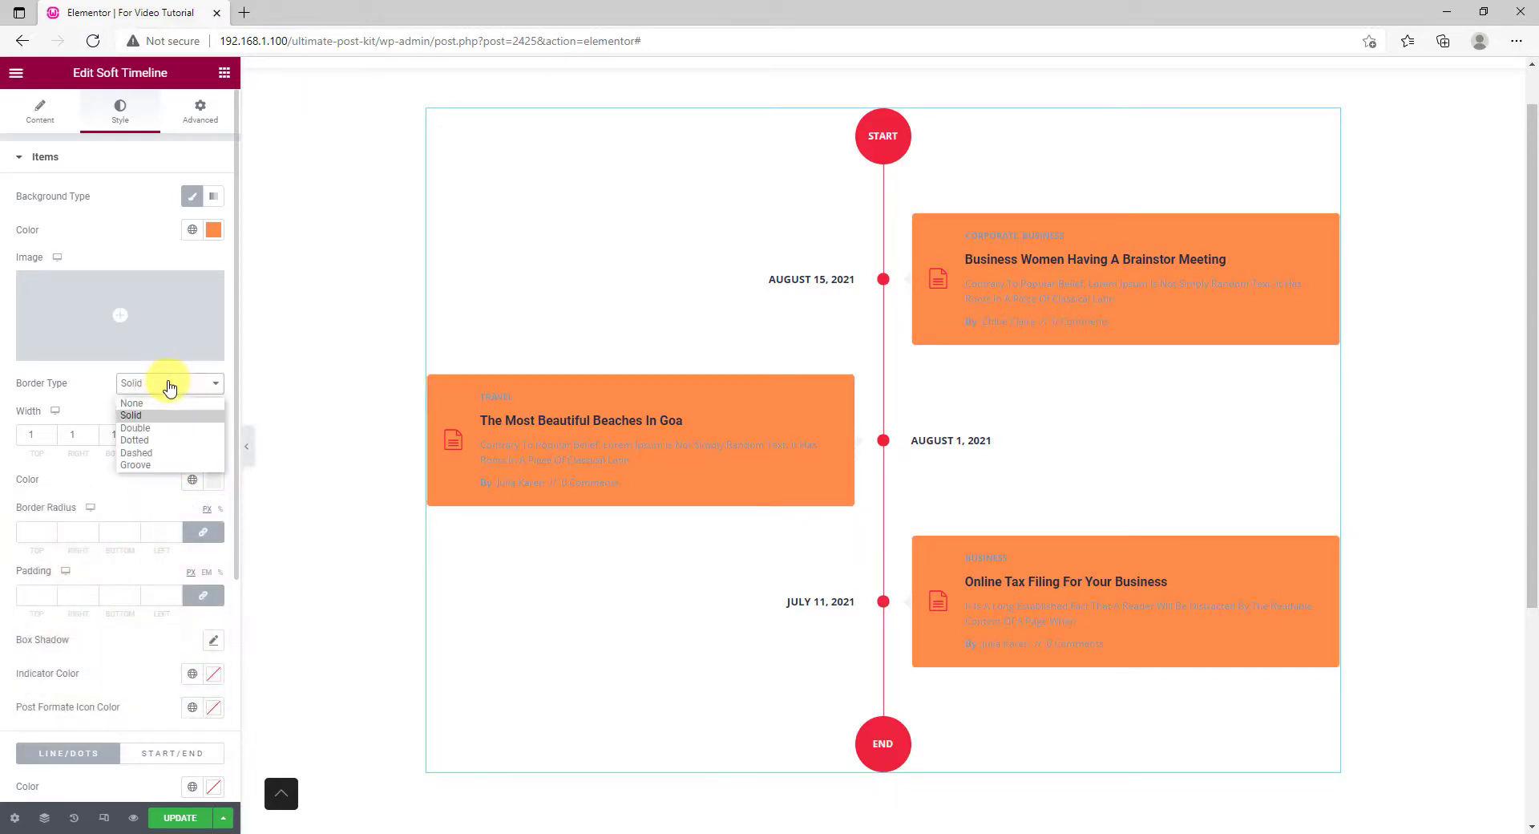
left_click(162, 403)
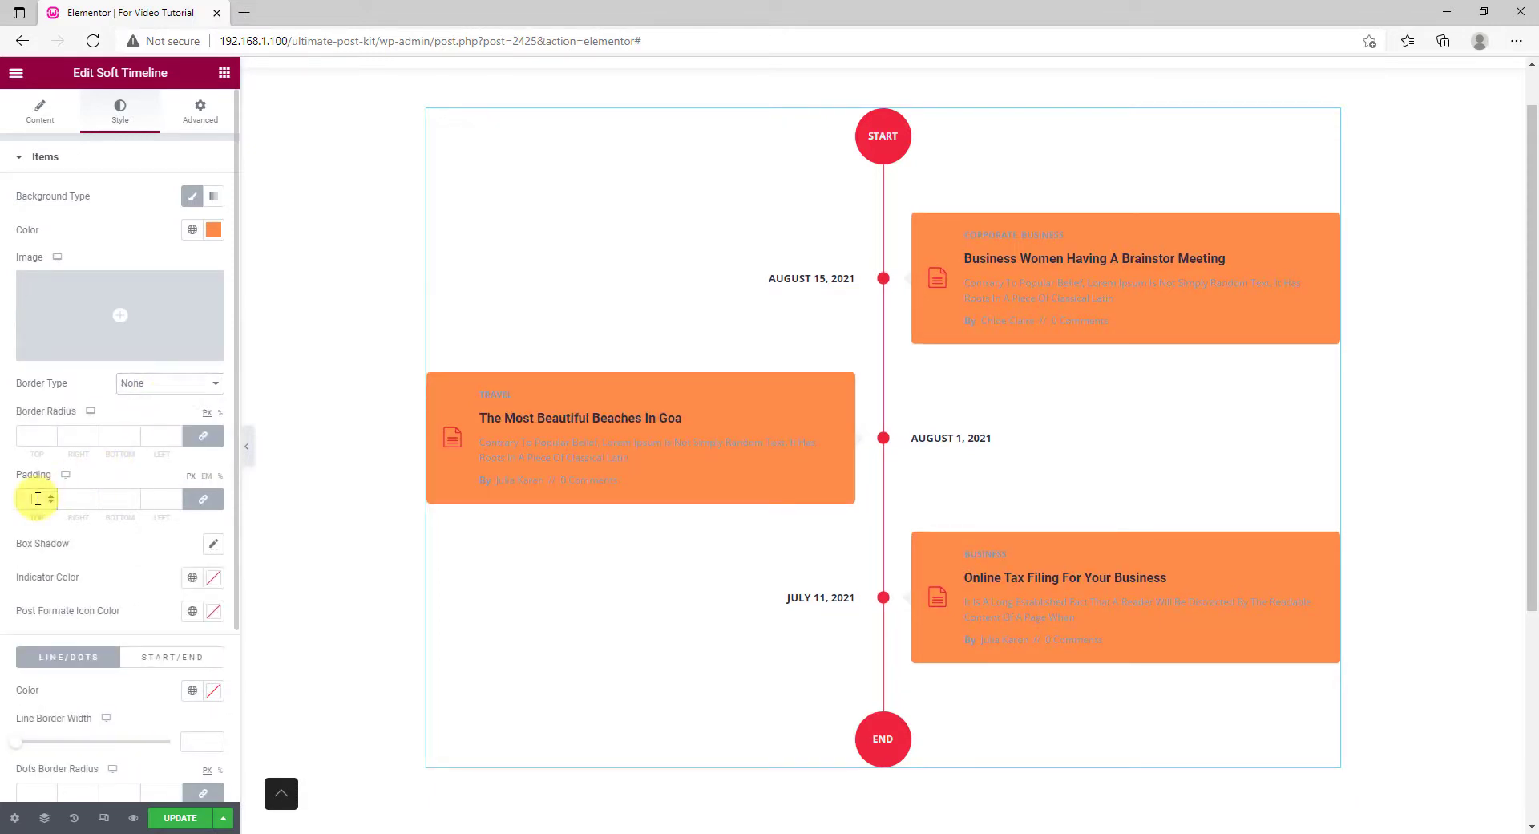
left_click(37, 499)
type("30")
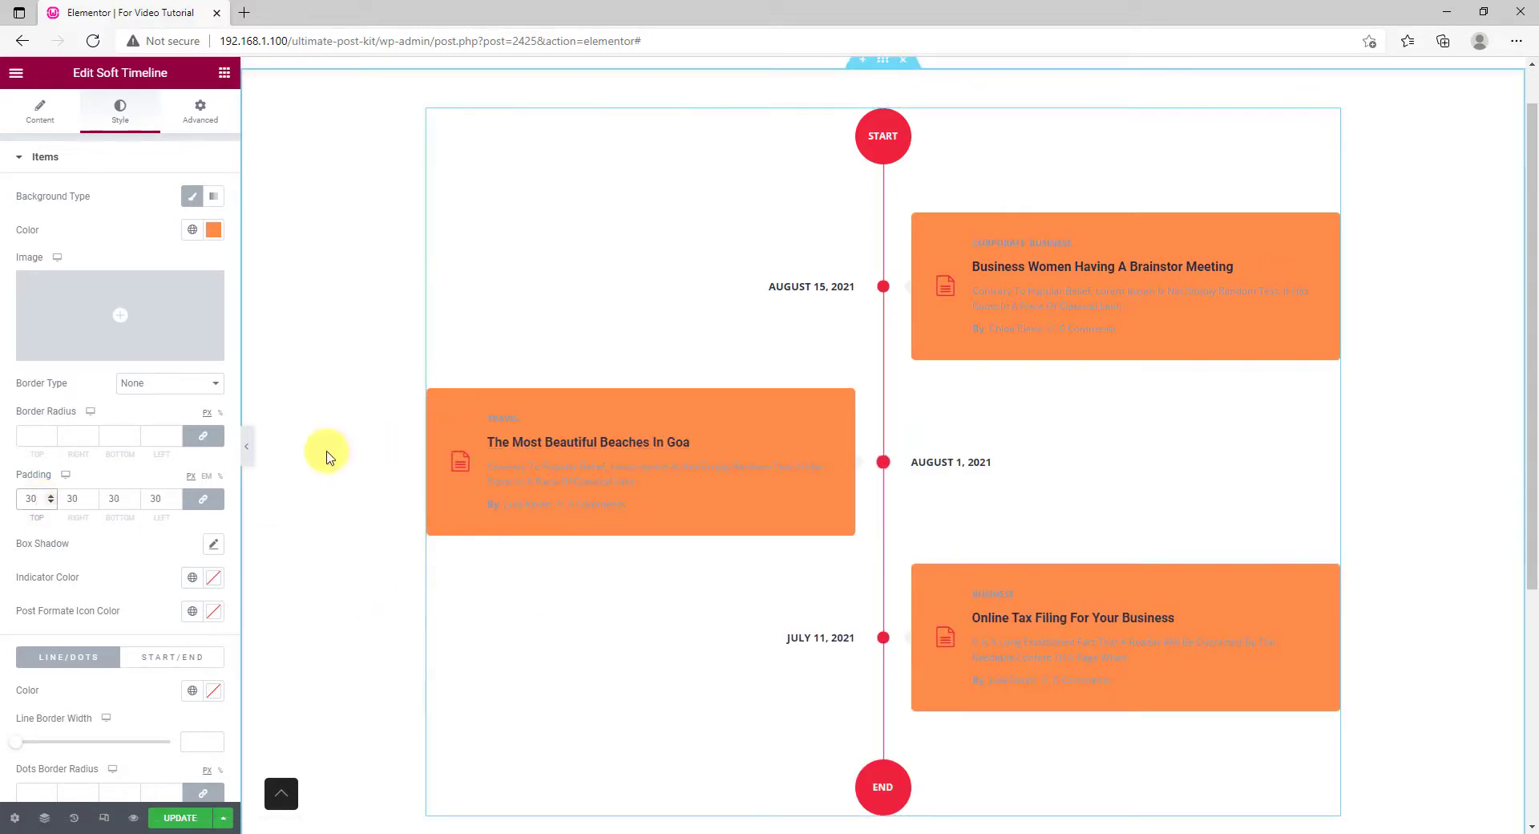
Set the items' indicator color to #FF8C4B and the post format icon color to #FFFFFF
left_click(213, 578)
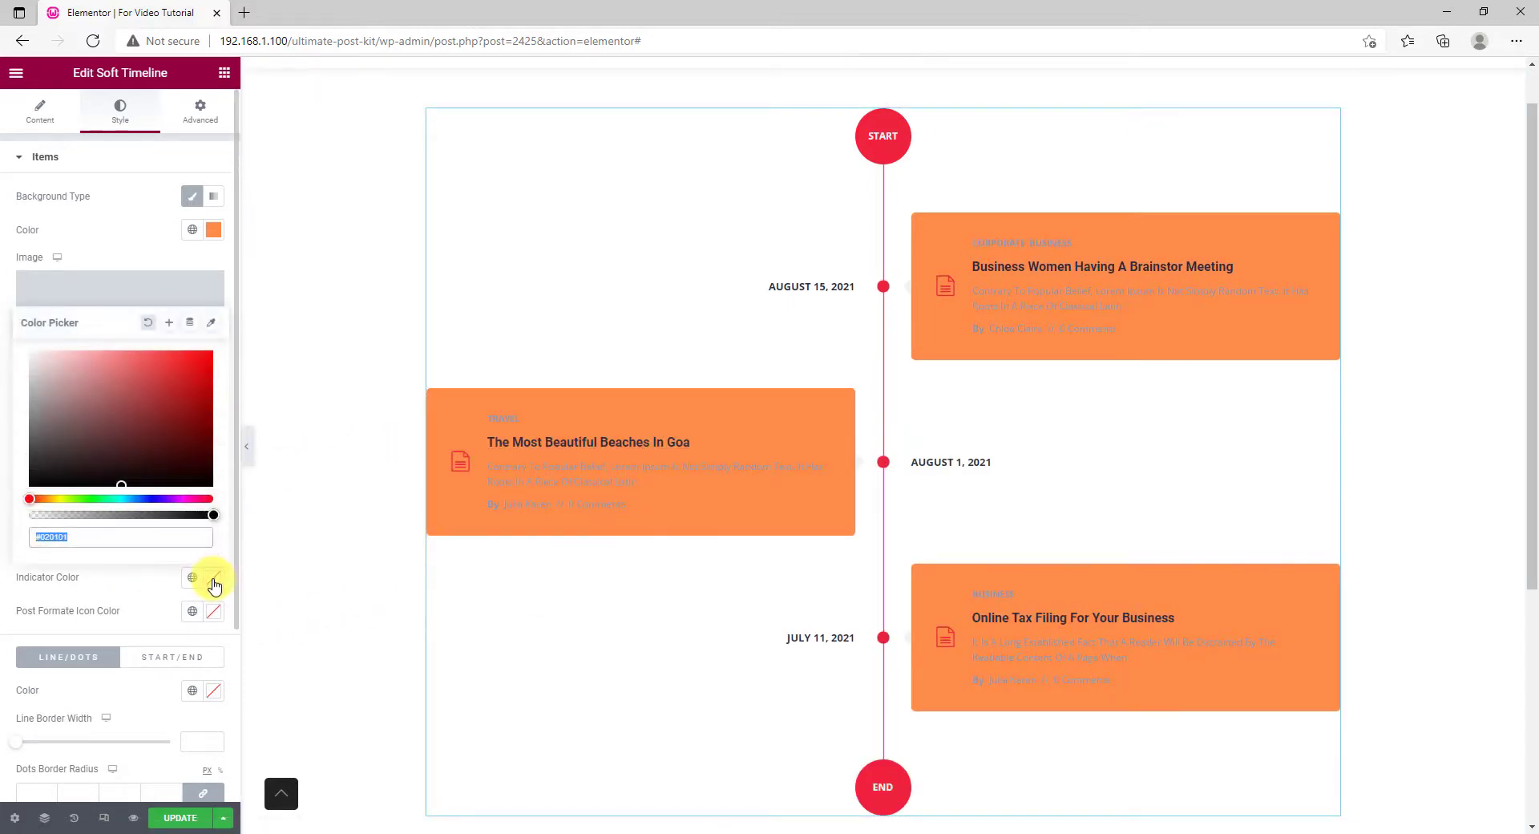
type("#FF8C4B")
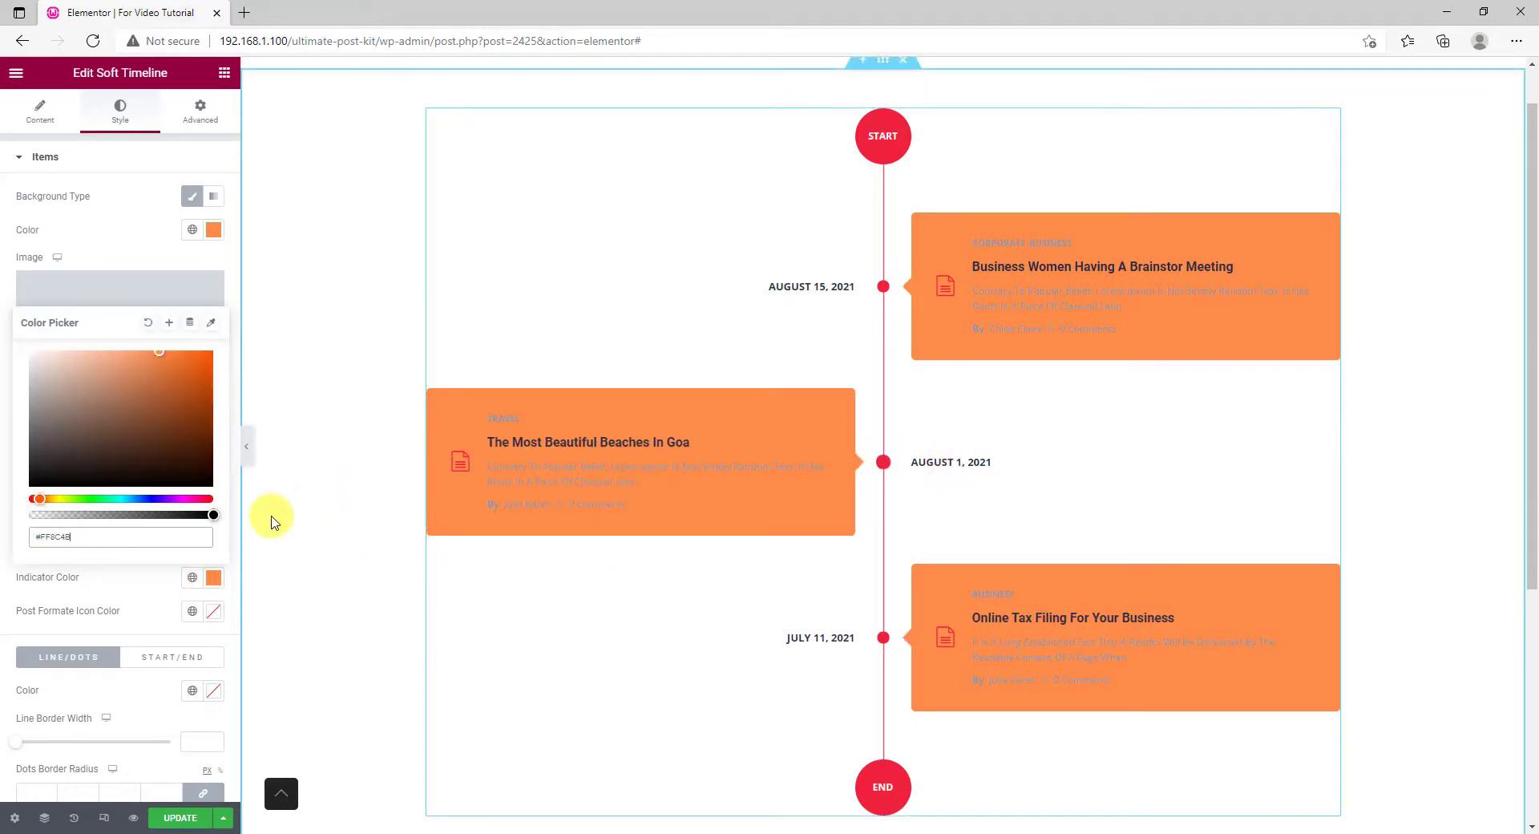
left_click(211, 610)
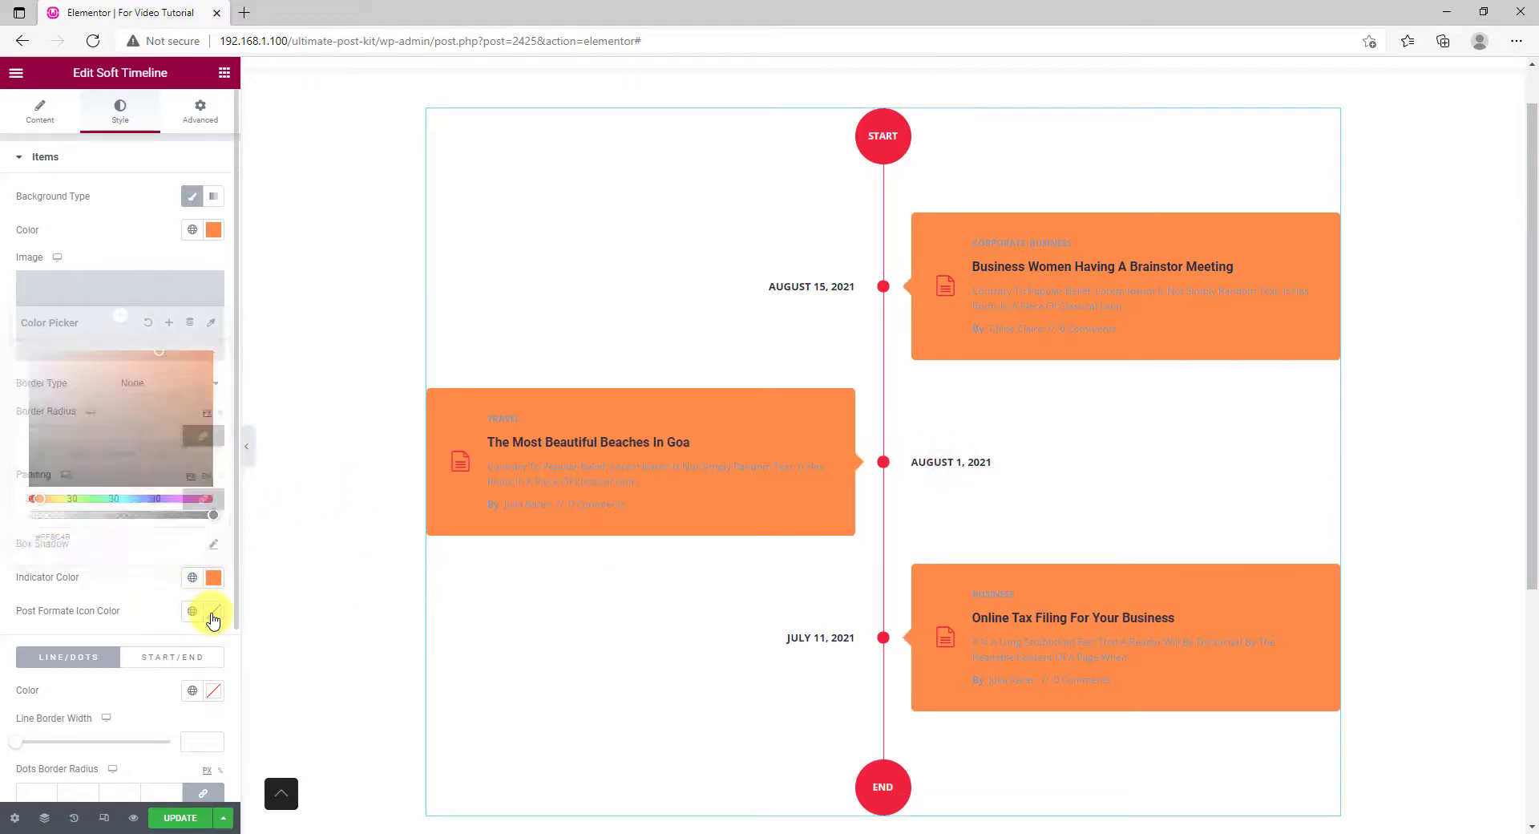
type("#FF8C4B")
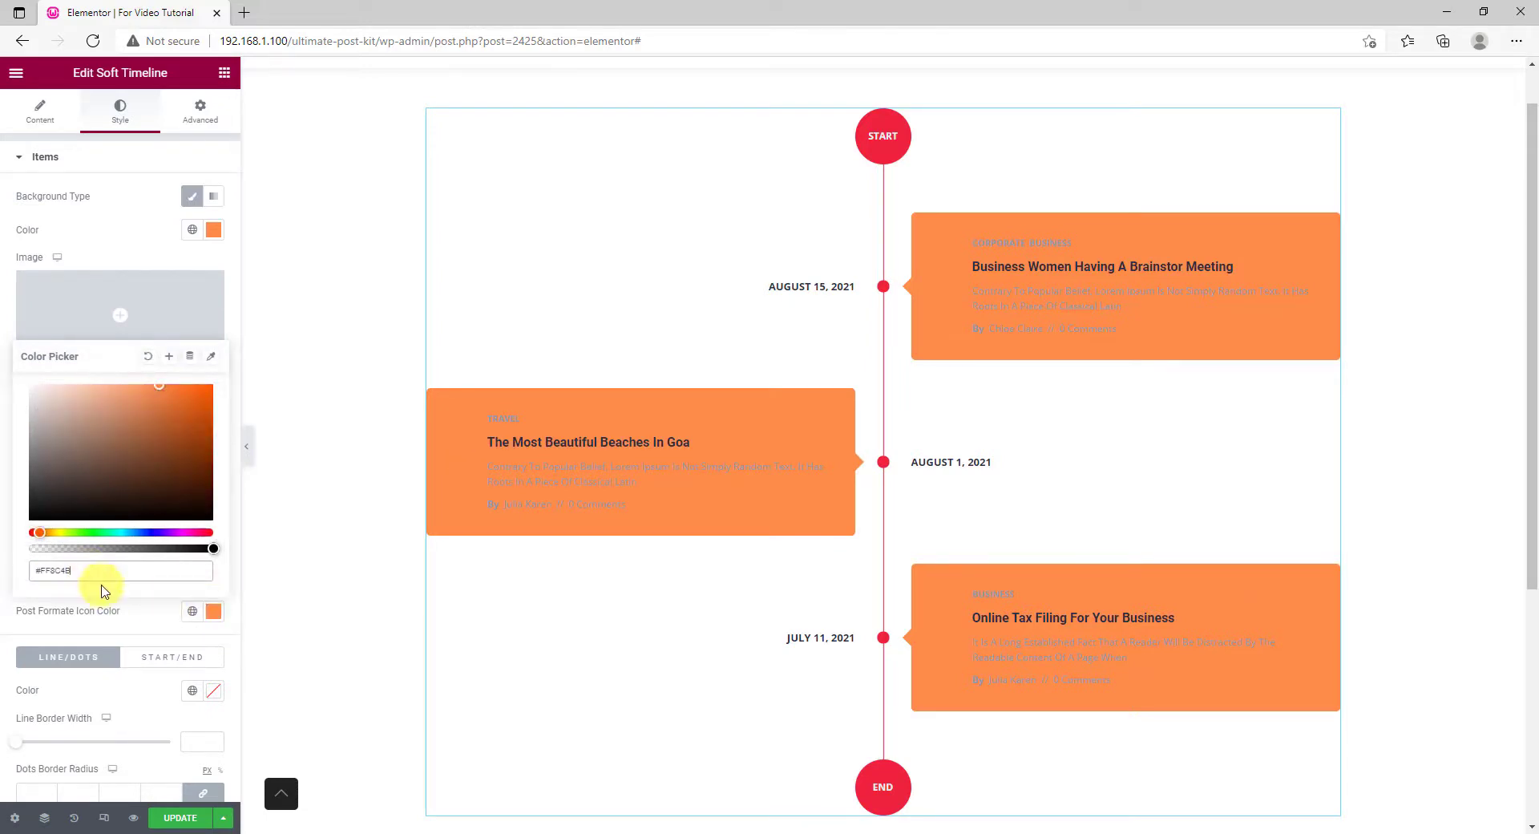
left_click_drag(89, 455, 17, 377)
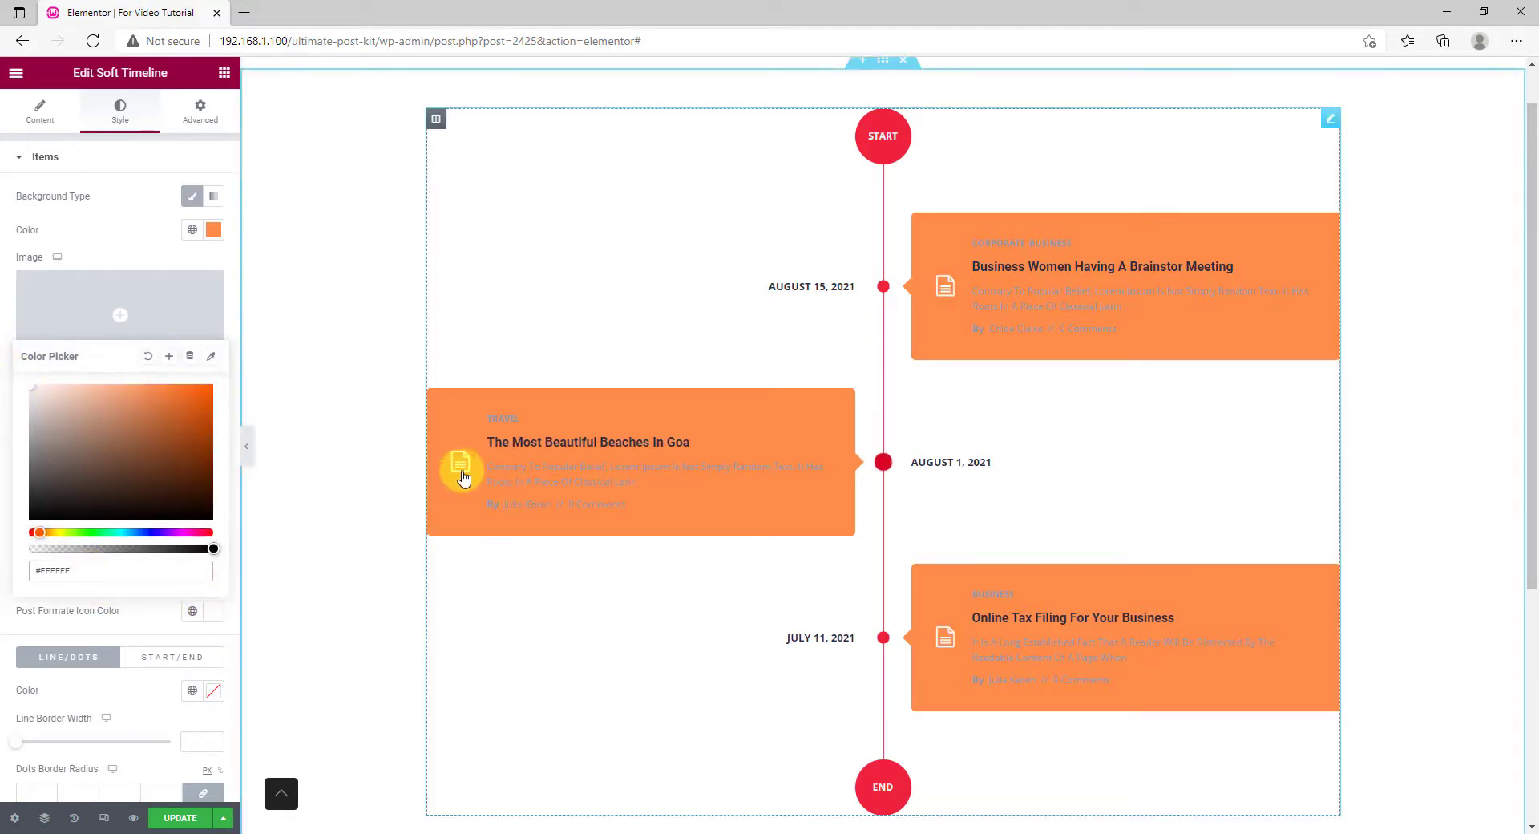
left_click(102, 199)
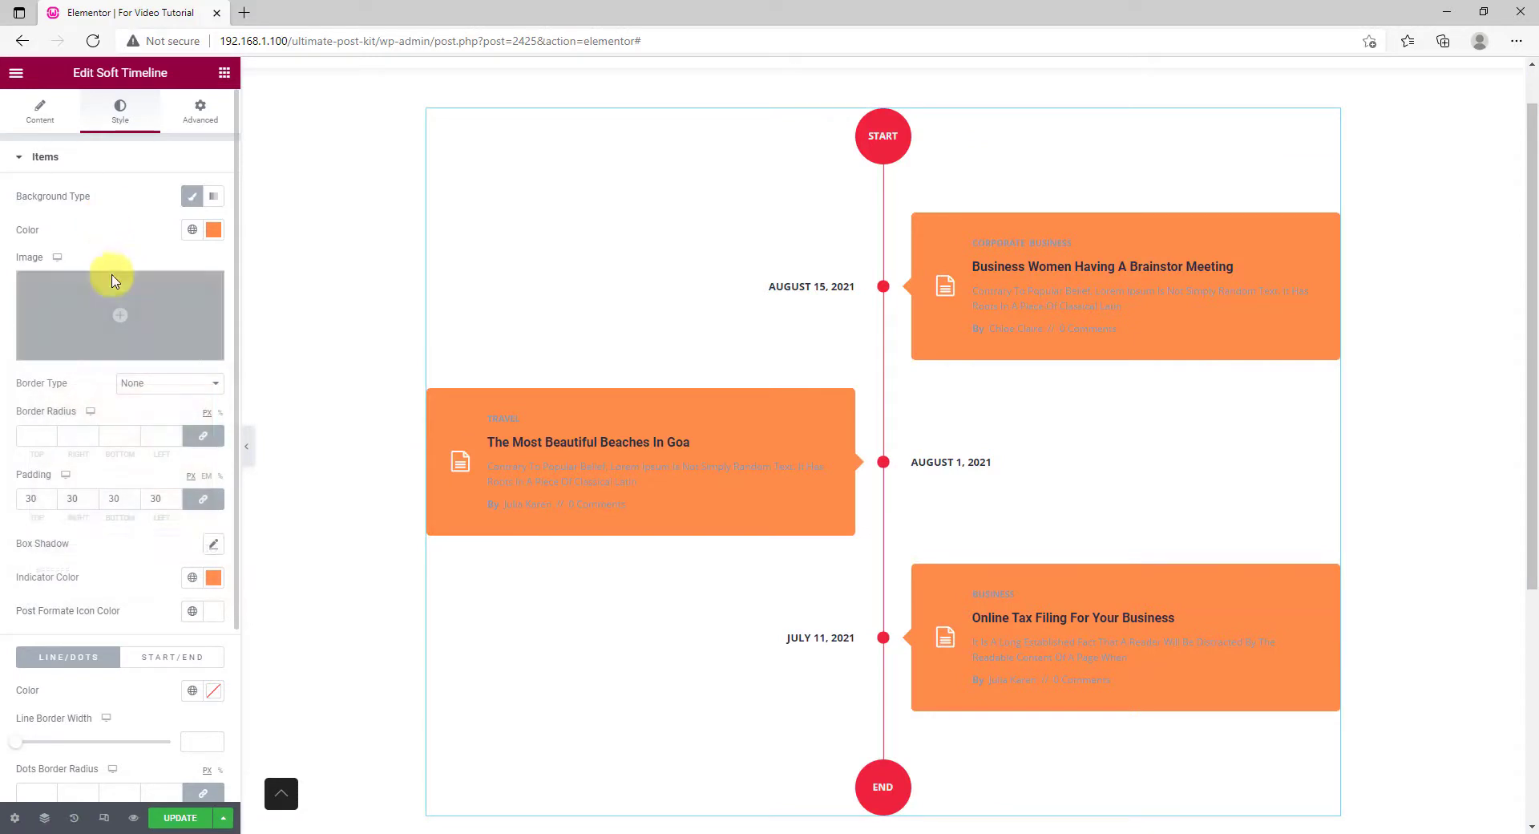
Set the color of the timeline's line and dots to #FF8C4B
scroll(120, 567, "down", 3)
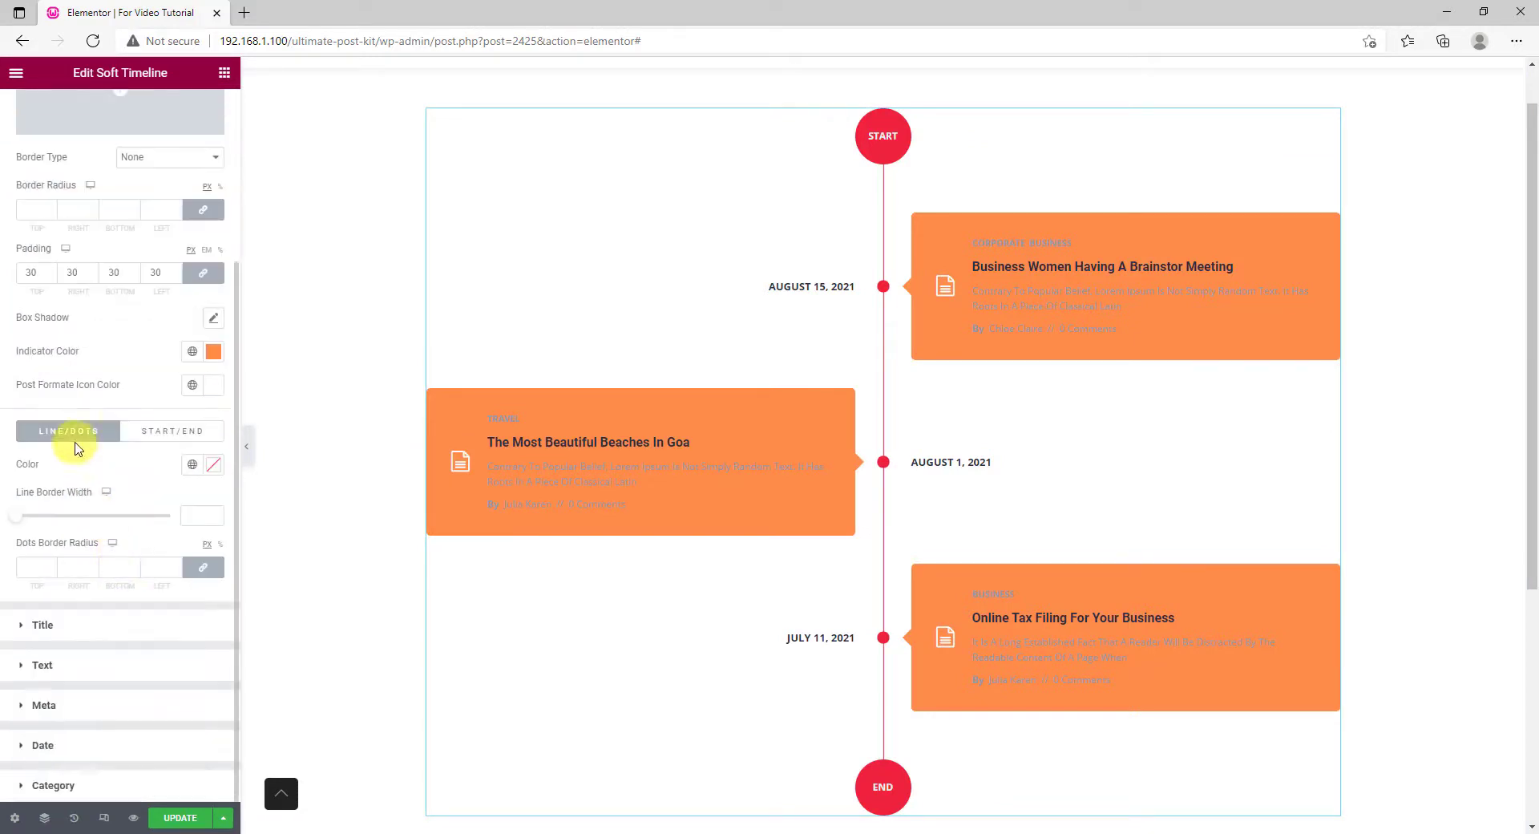
left_click(213, 467)
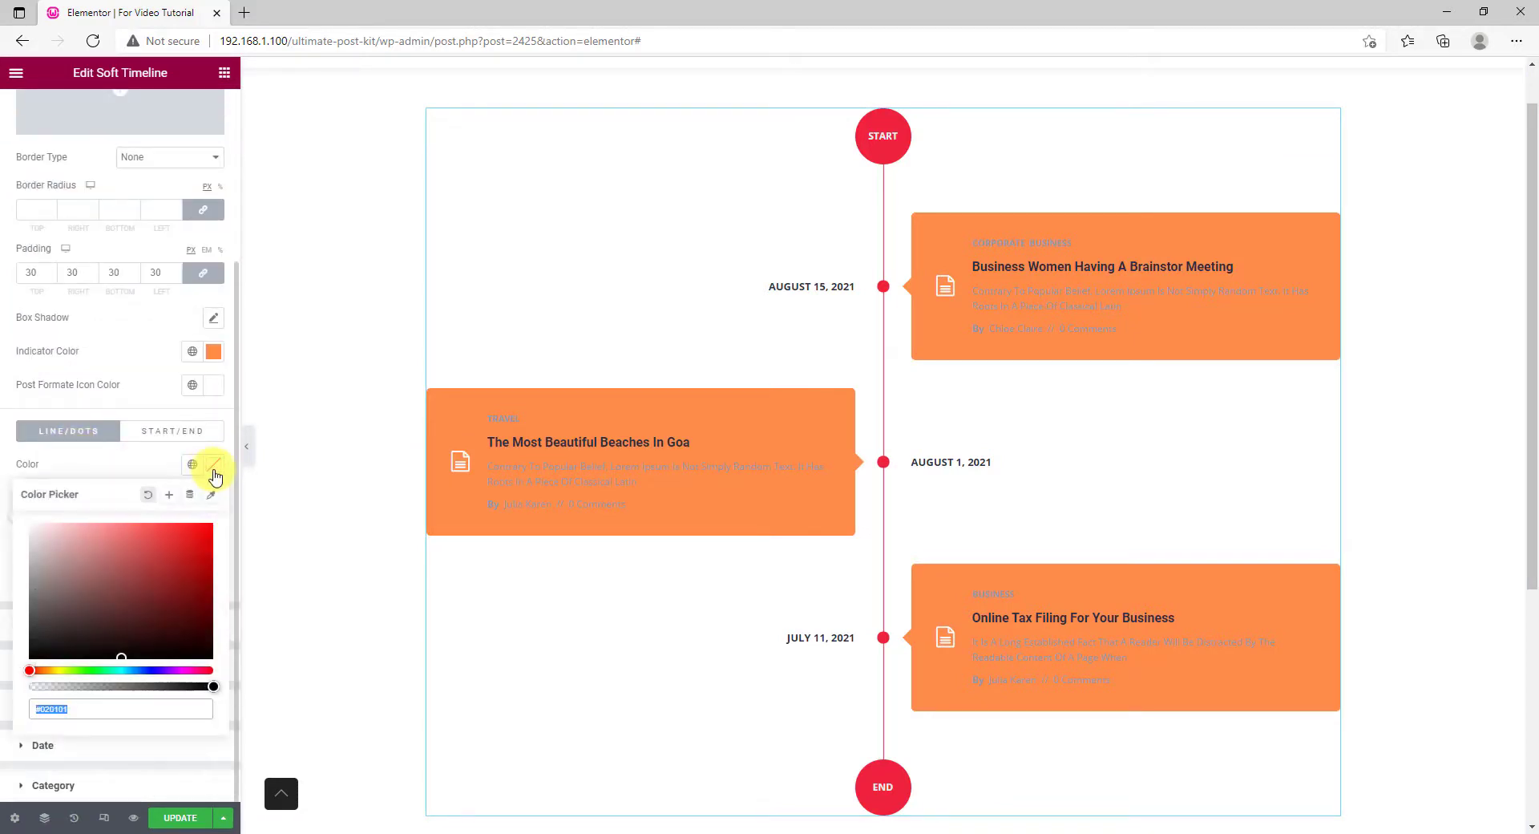
type("#FF8C4B")
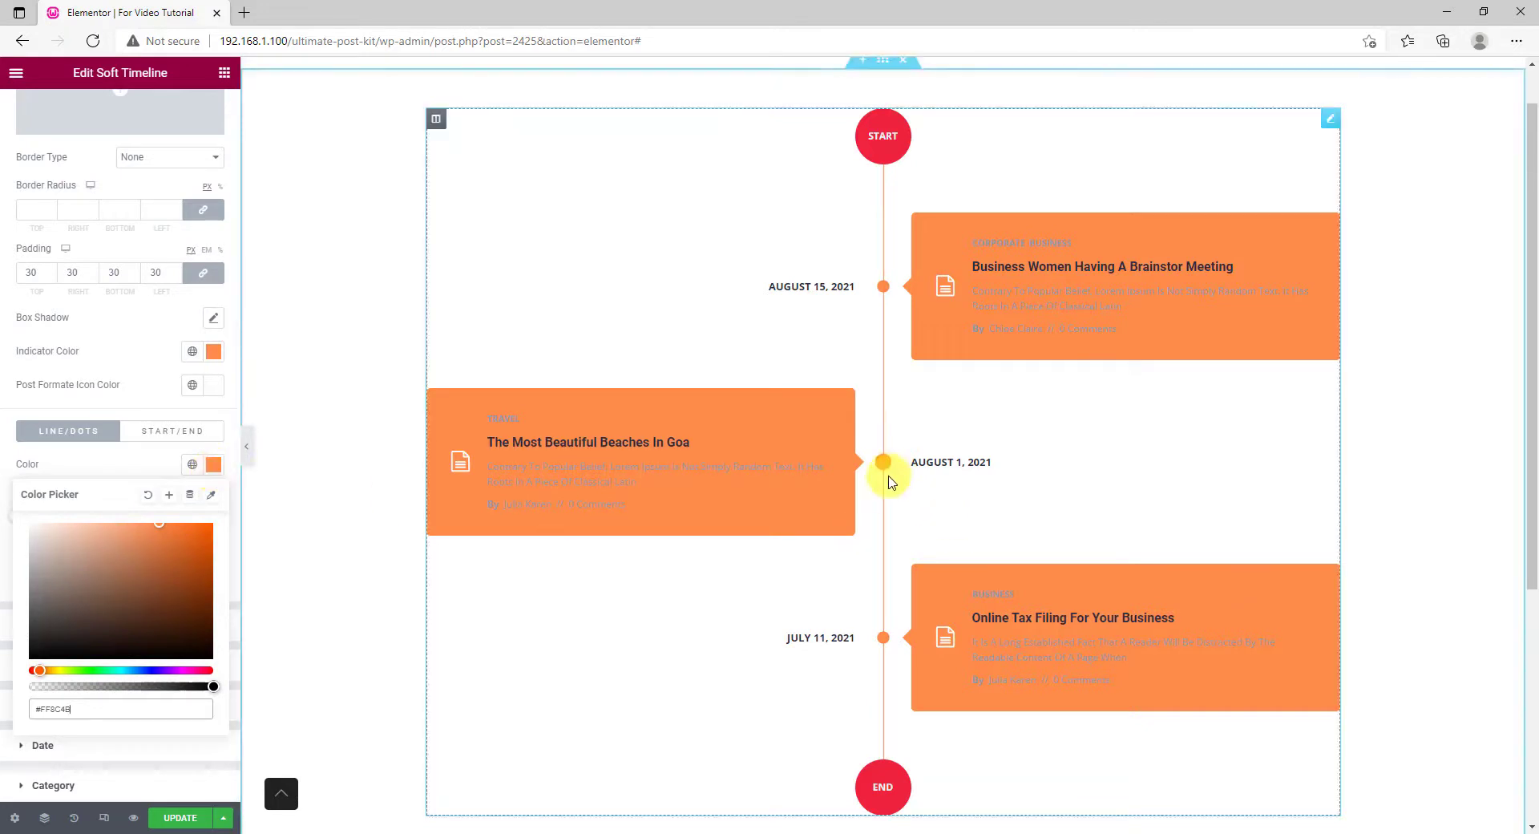
left_click(124, 475)
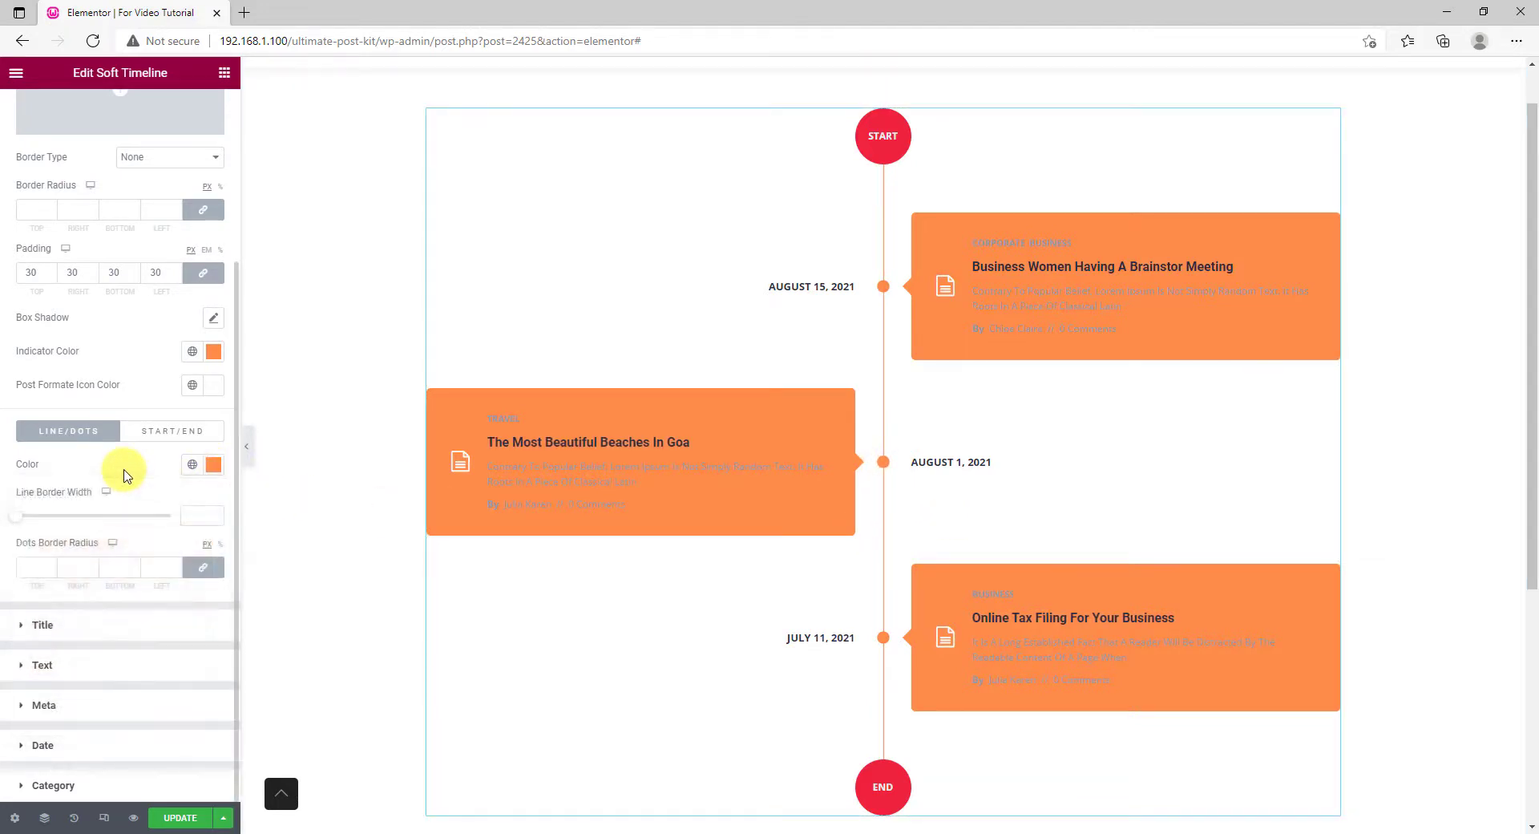
Give the Start/End circles a background in a slightly darker orange than the items, about #F27C3B
left_click(172, 431)
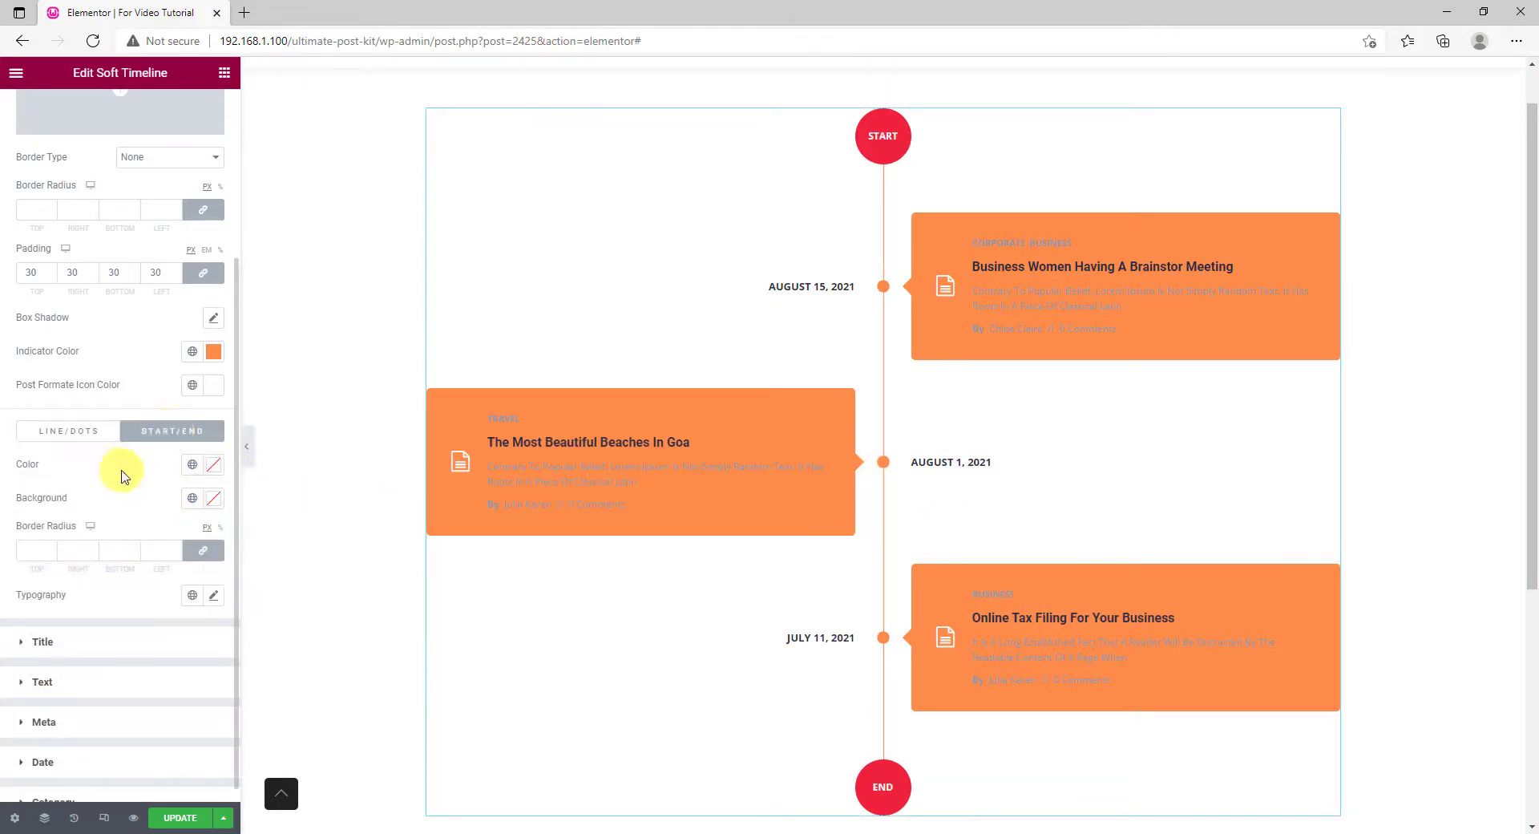
left_click(213, 498)
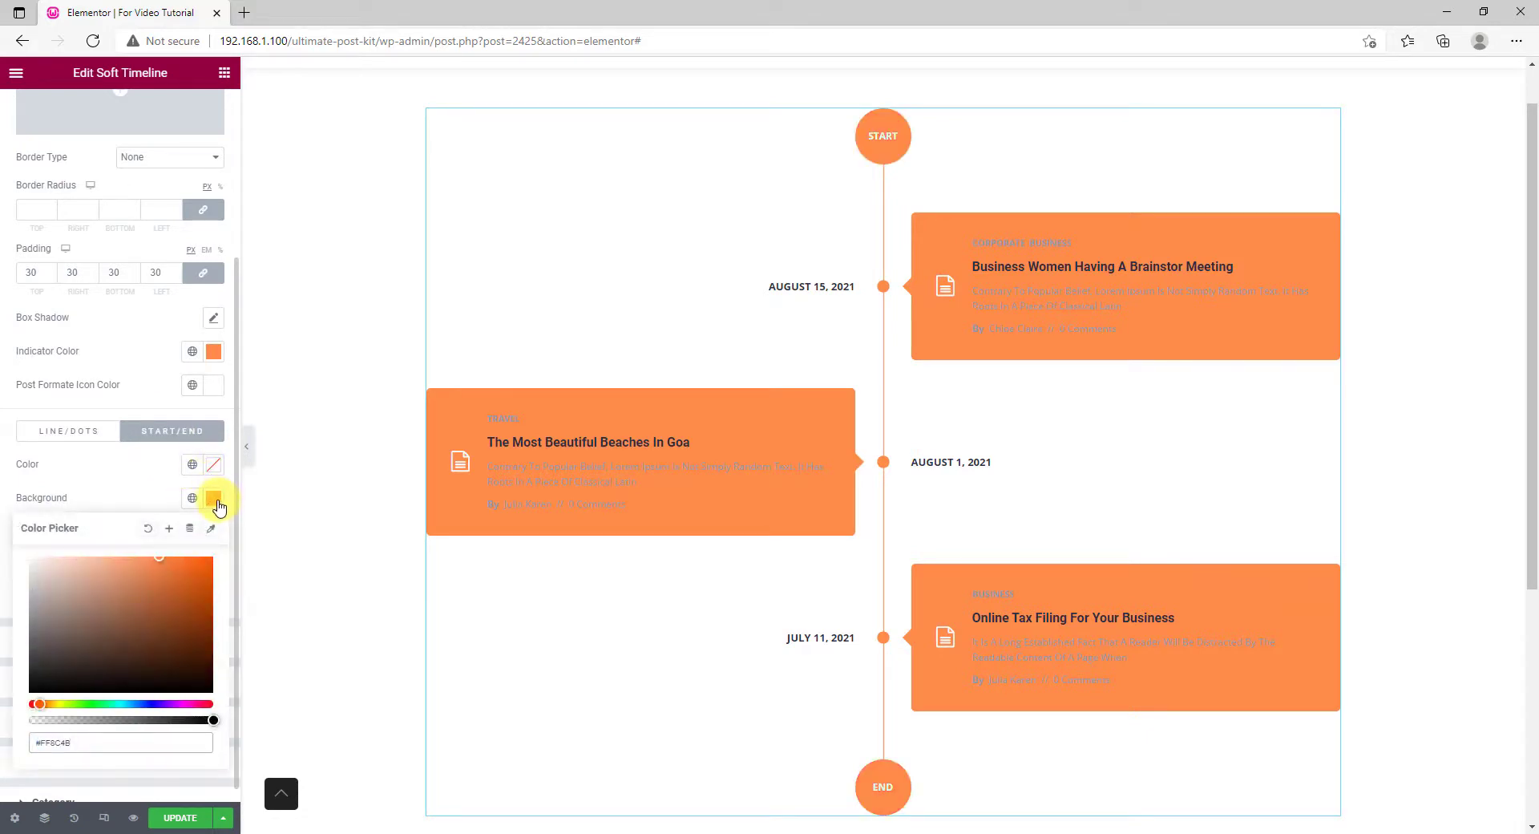
left_click(173, 567)
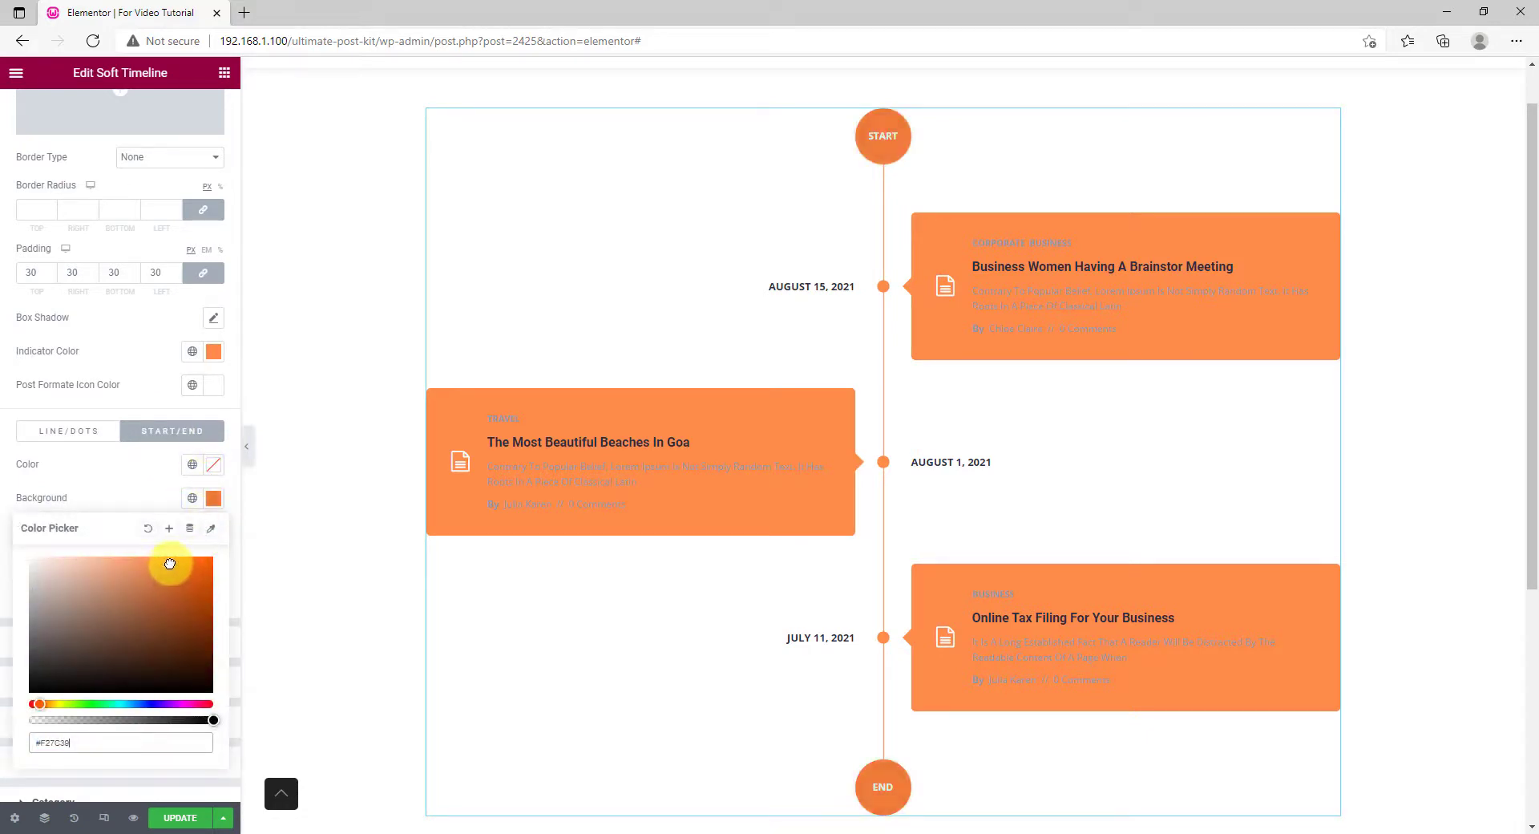
left_click(132, 501)
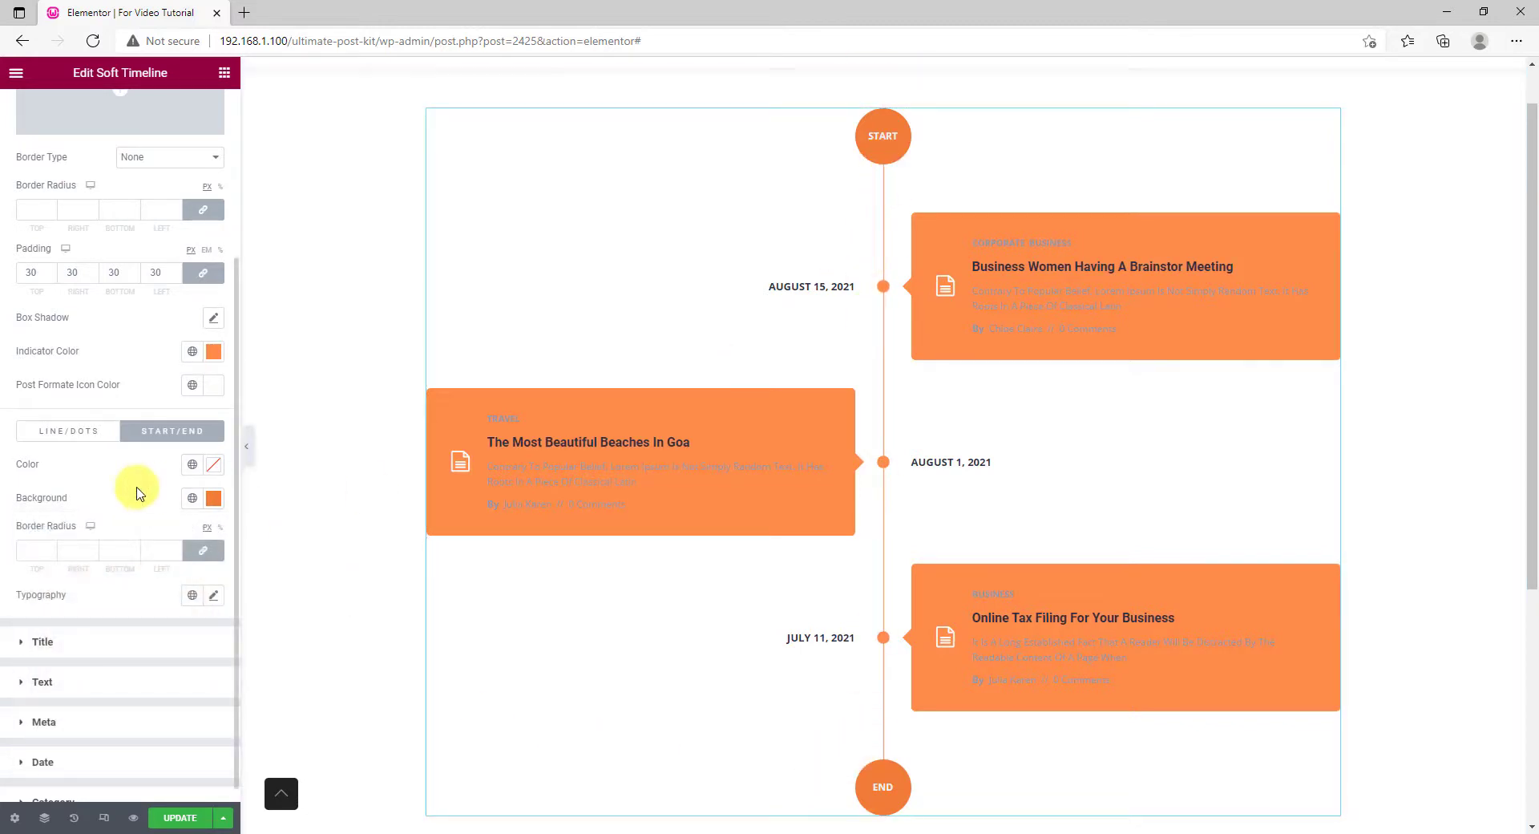
Set the item titles' color to #FFFFFF and their typography size to 24 px
left_click(69, 641)
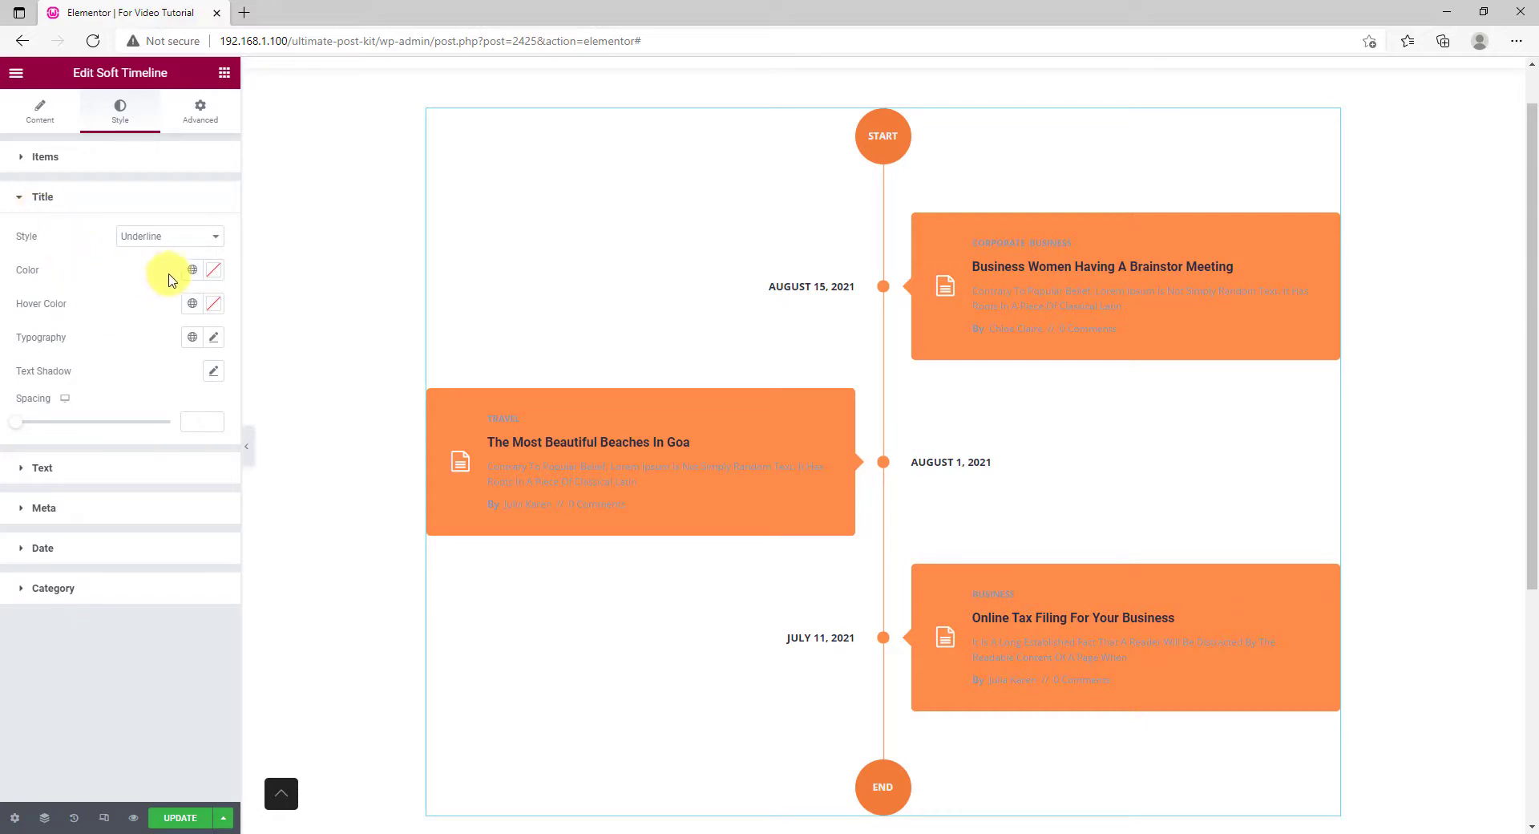
left_click(215, 281)
mouse_move(96, 345)
left_mouse_down()
mouse_move(75, 358)
mouse_move(10, 318)
left_mouse_up()
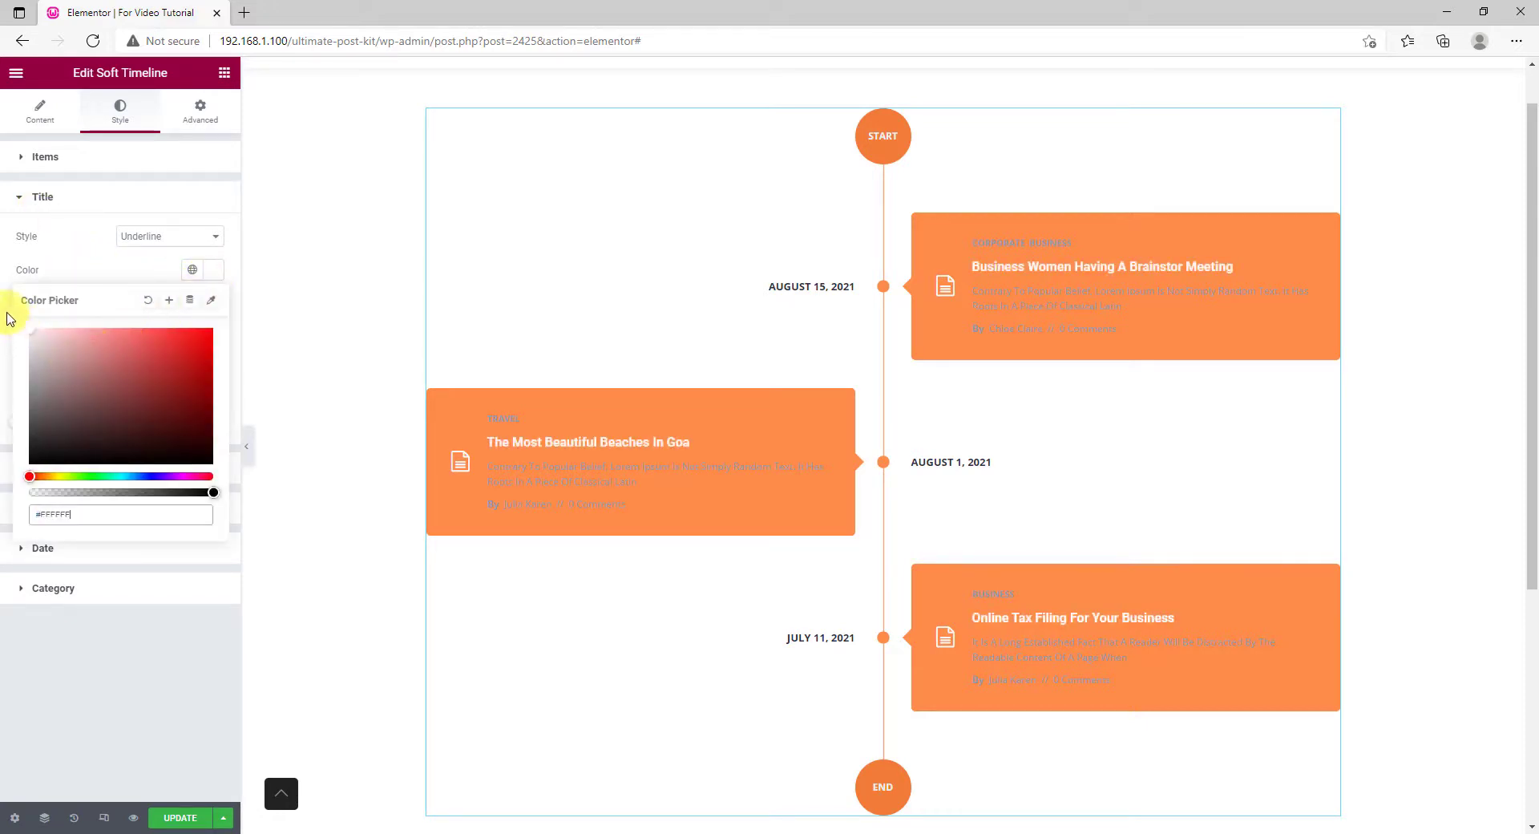
left_click(80, 270)
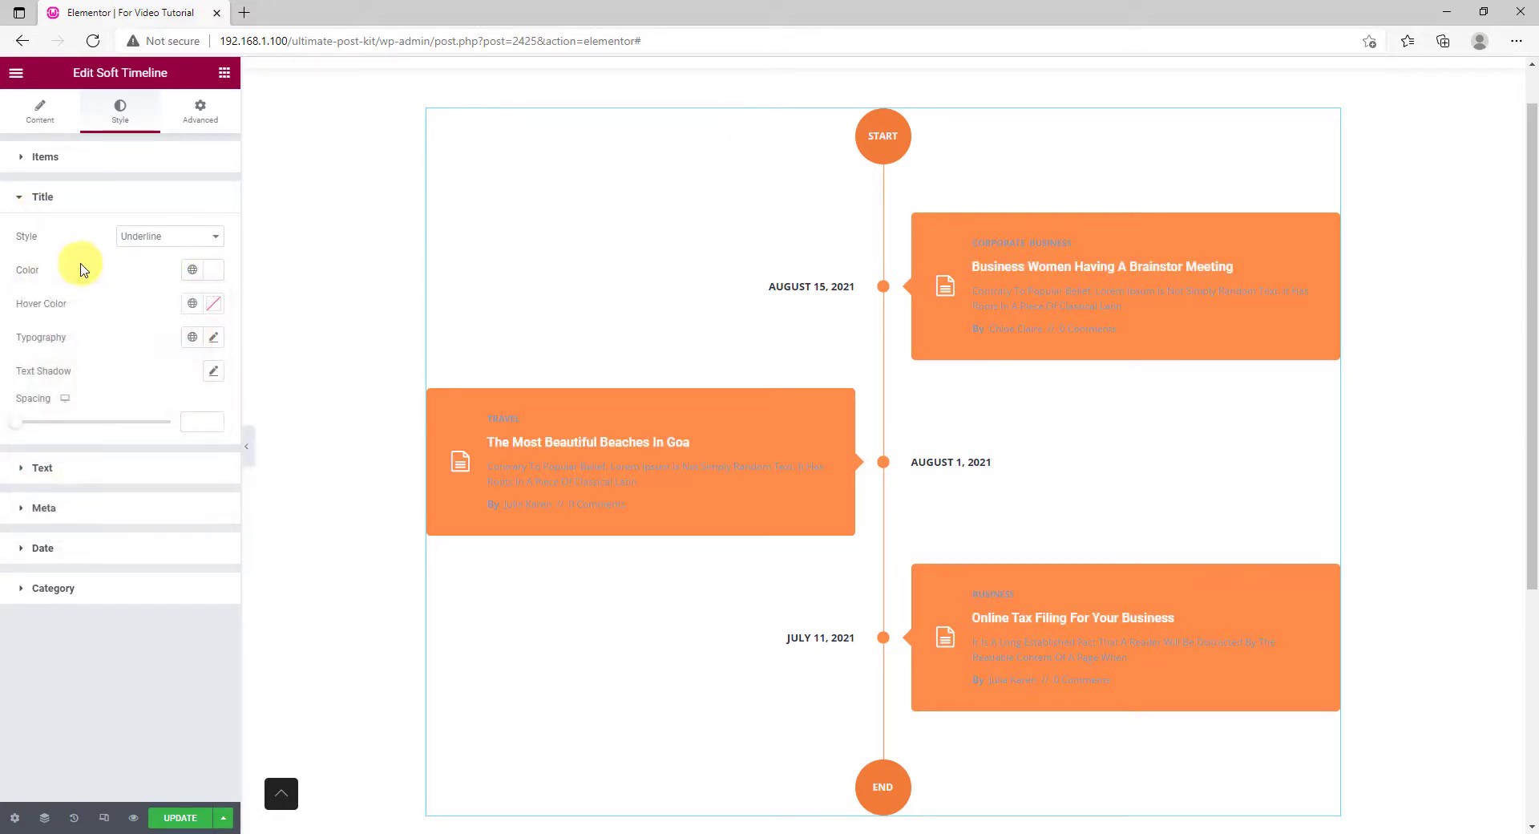
left_click(211, 337)
left_click(180, 463)
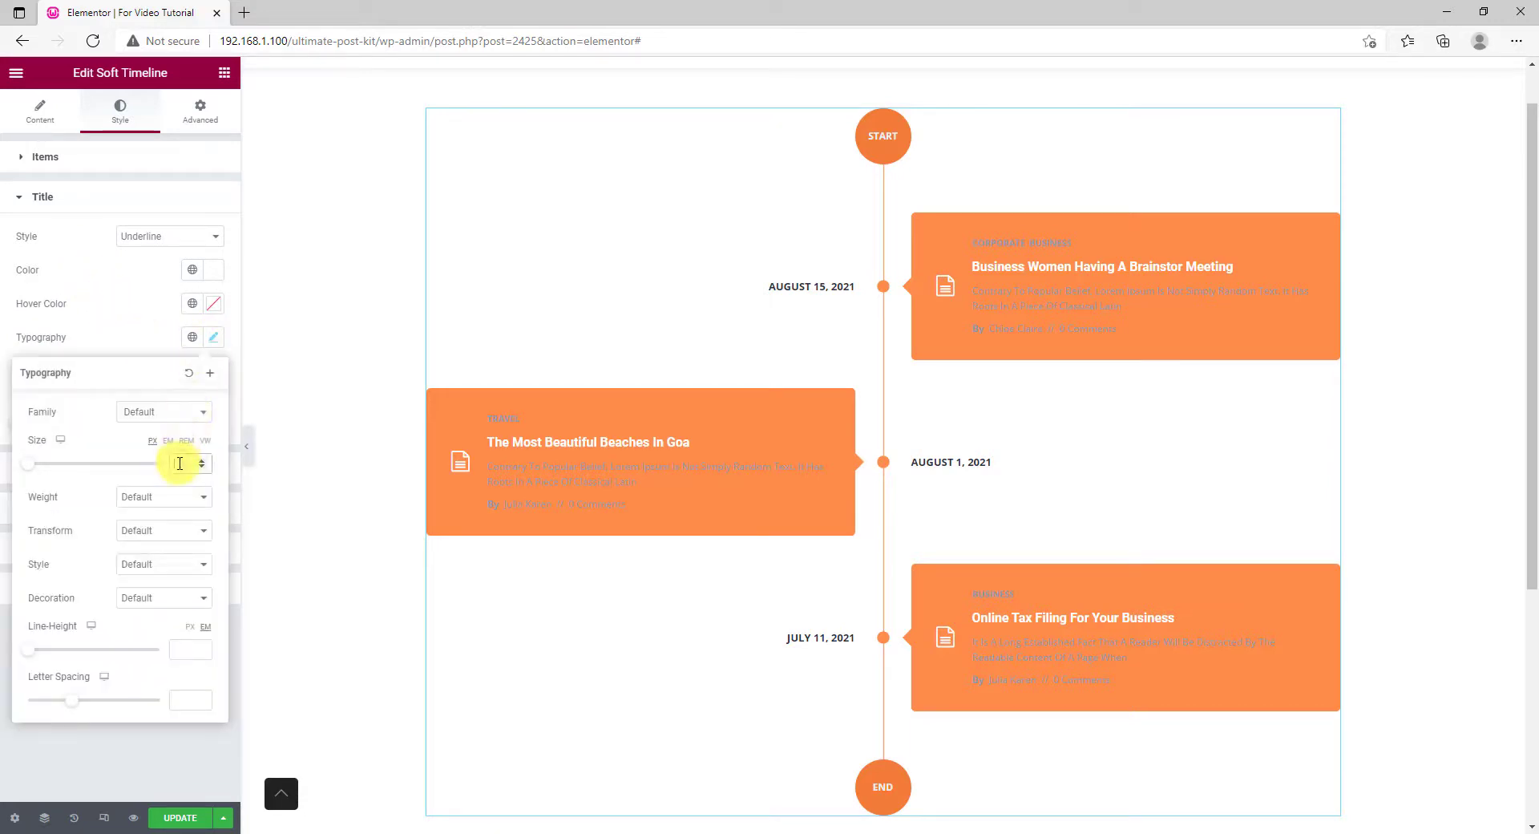
type("24")
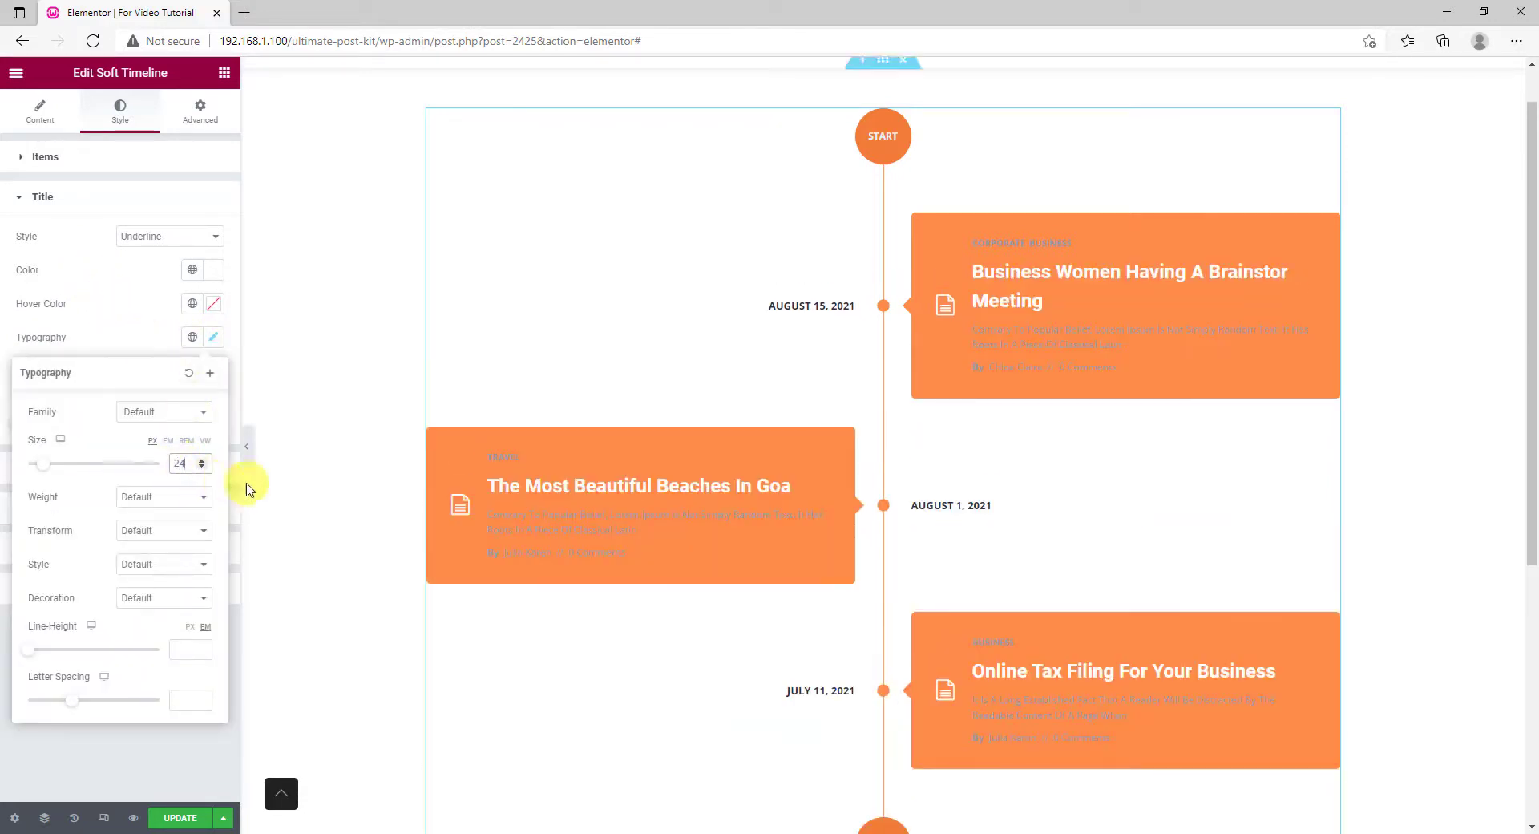
left_click(137, 322)
Set the items' excerpt text color to white with slightly reduced opacity
left_click(118, 475)
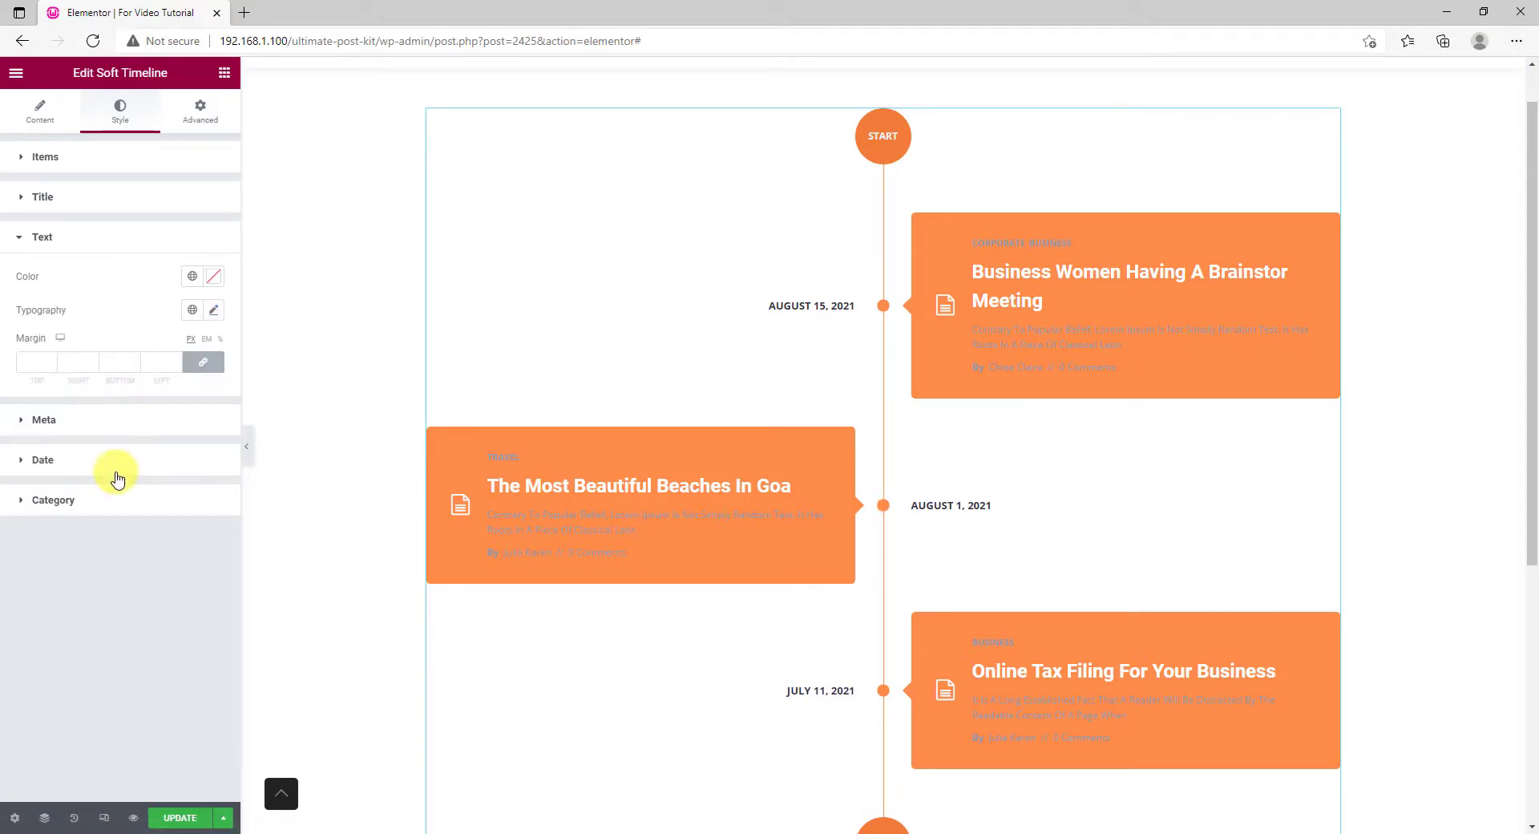
left_click(210, 281)
type("#FDFBFE")
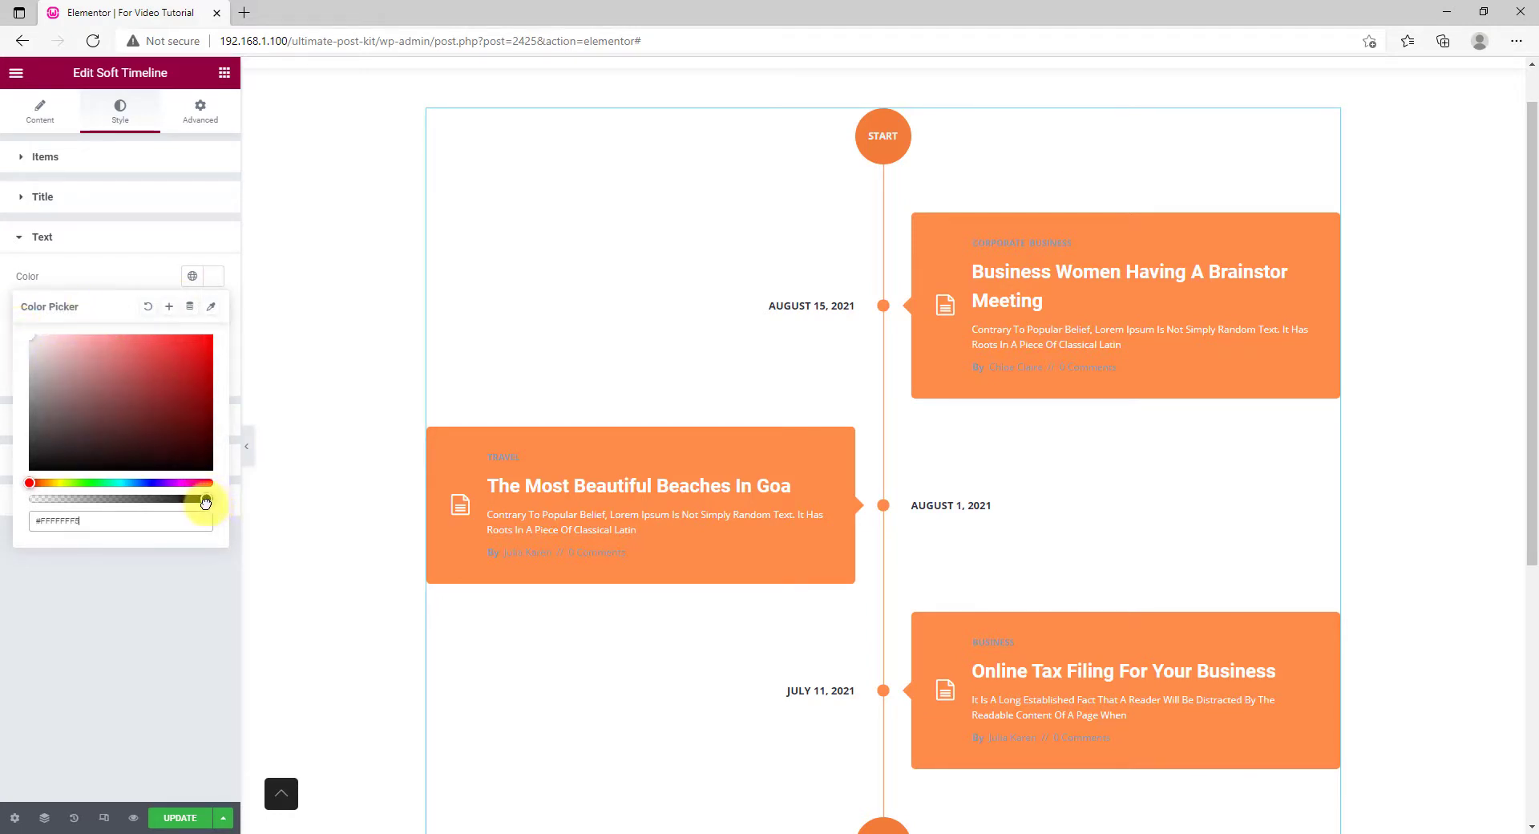
left_click(93, 275)
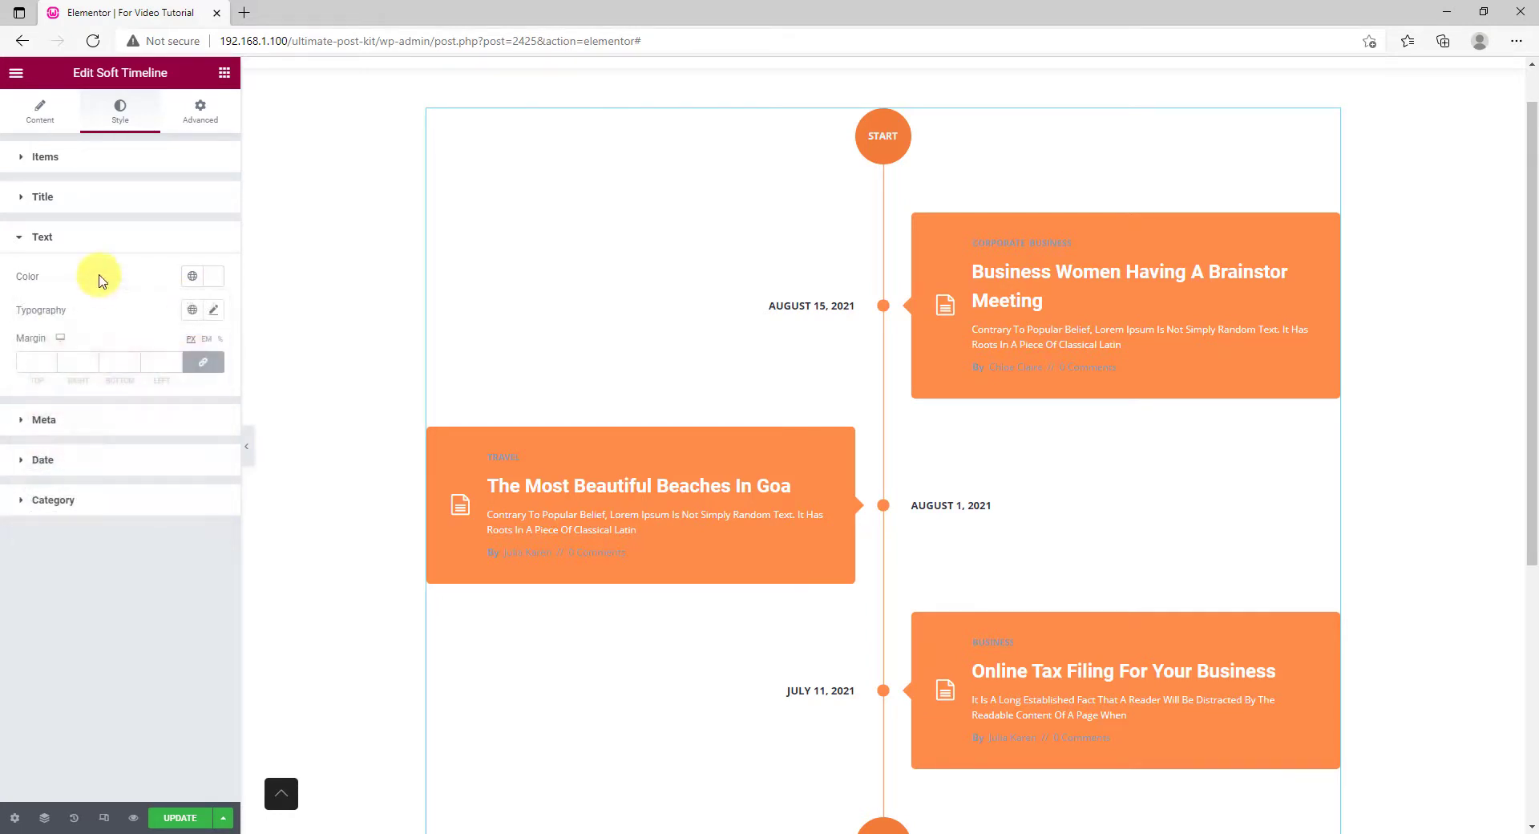
Set the meta text color to semi-transparent white, #FFFFFFD4
left_click(112, 425)
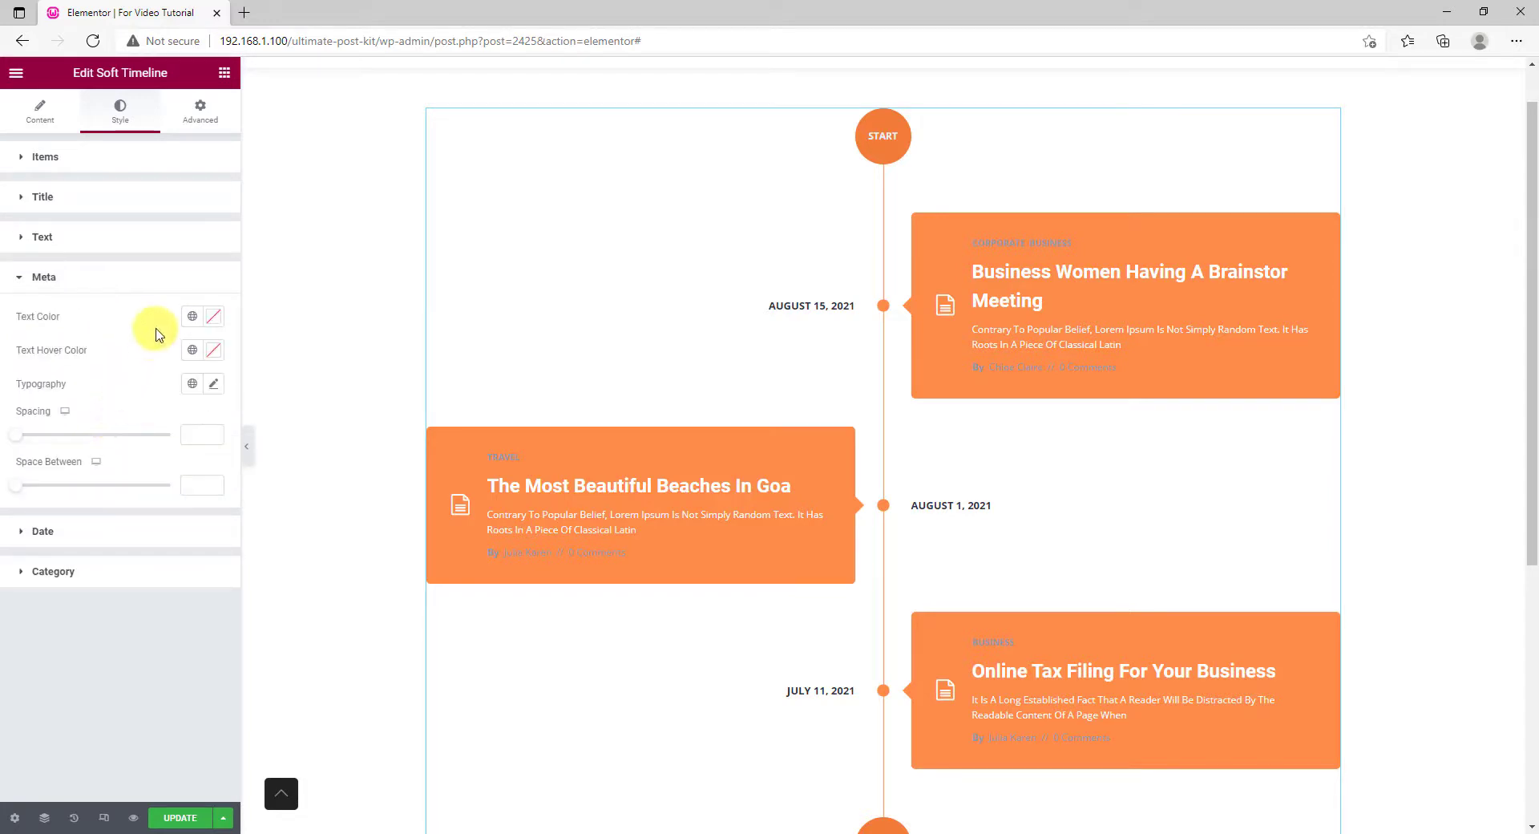
left_click(210, 318)
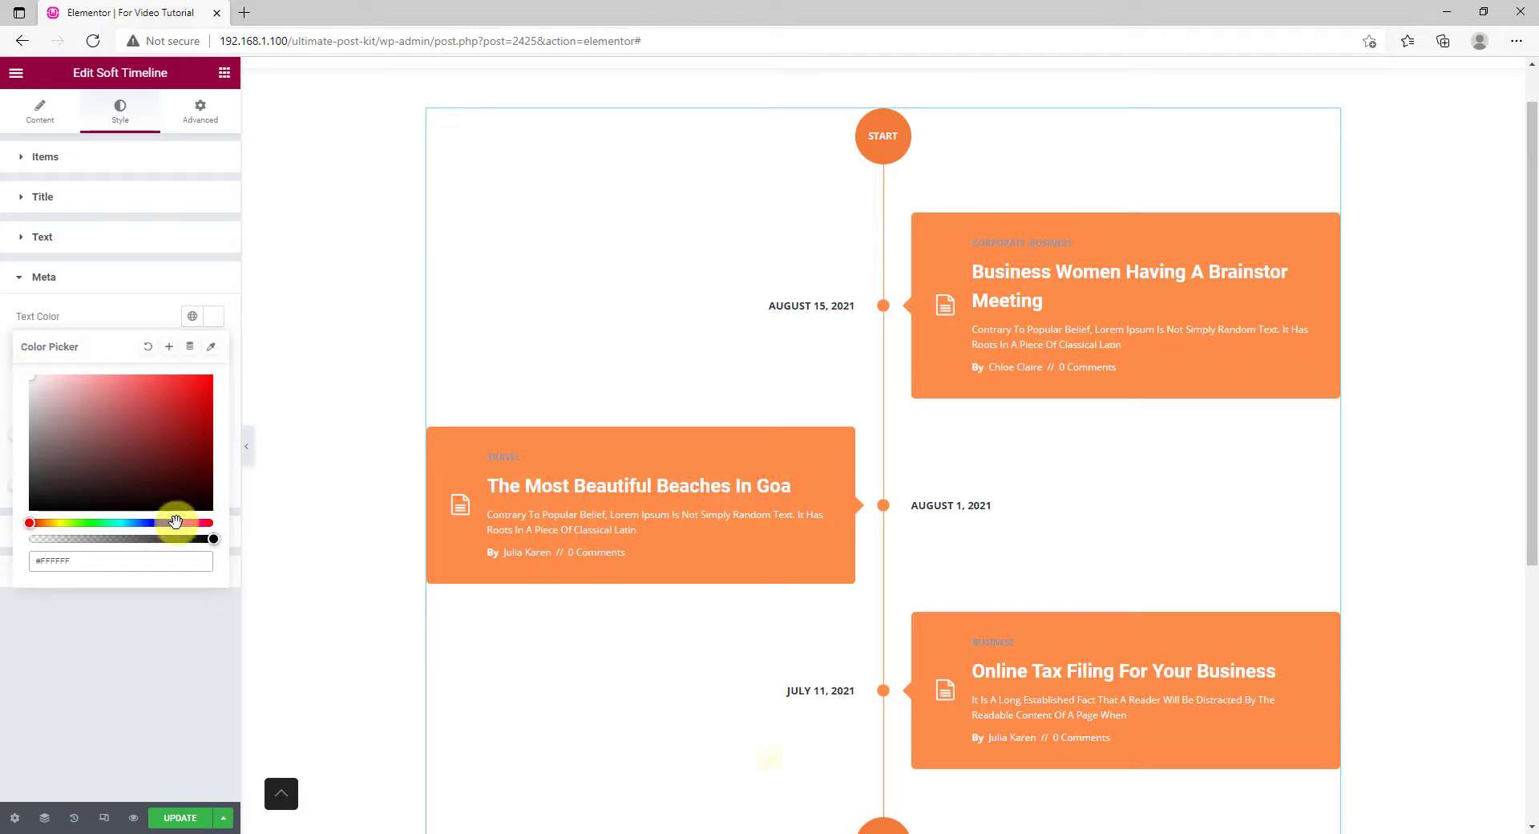
left_click_drag(214, 537, 182, 539)
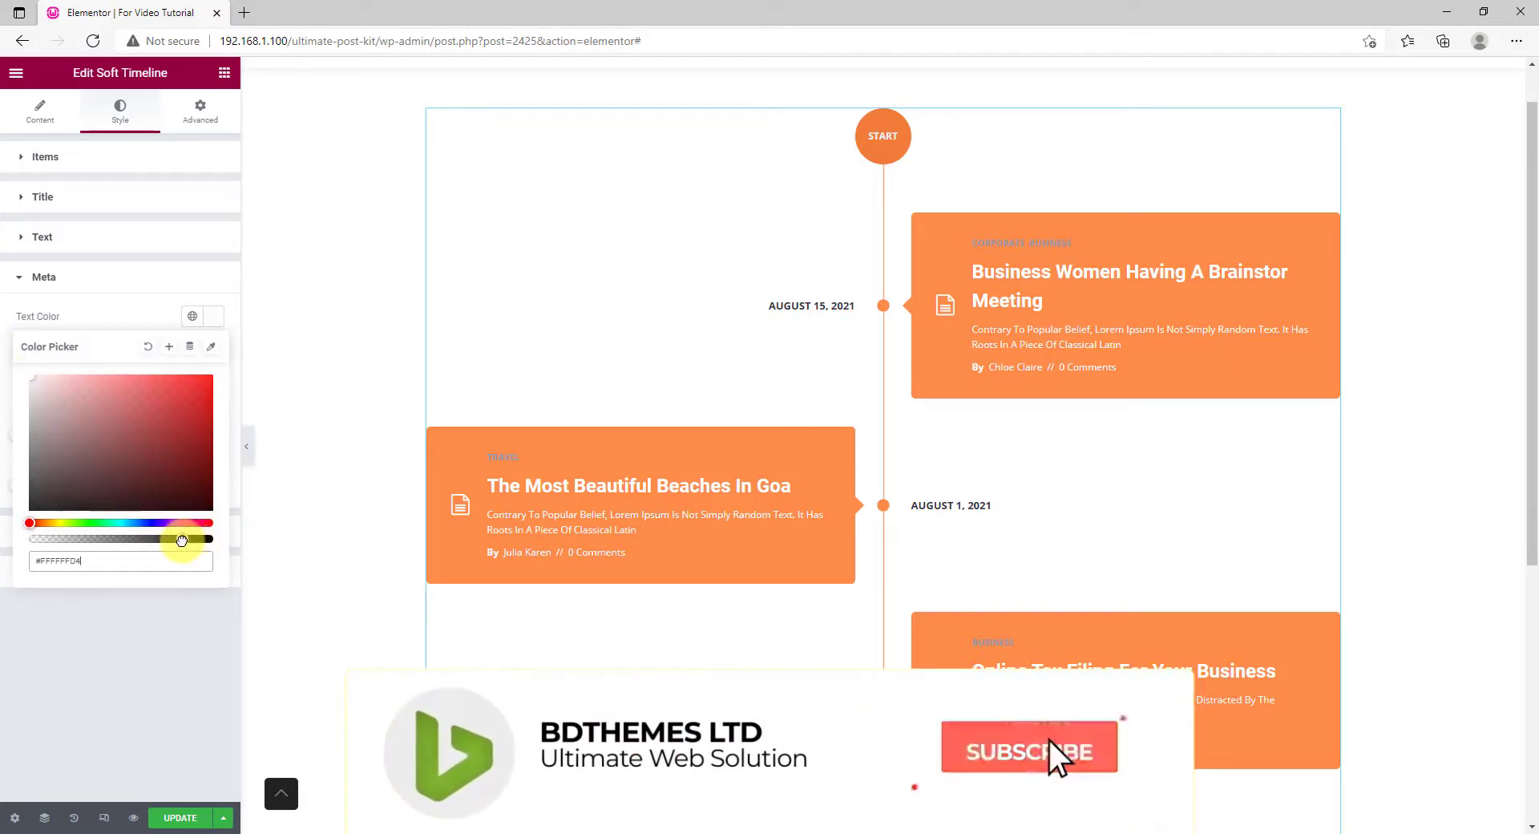
left_click(119, 319)
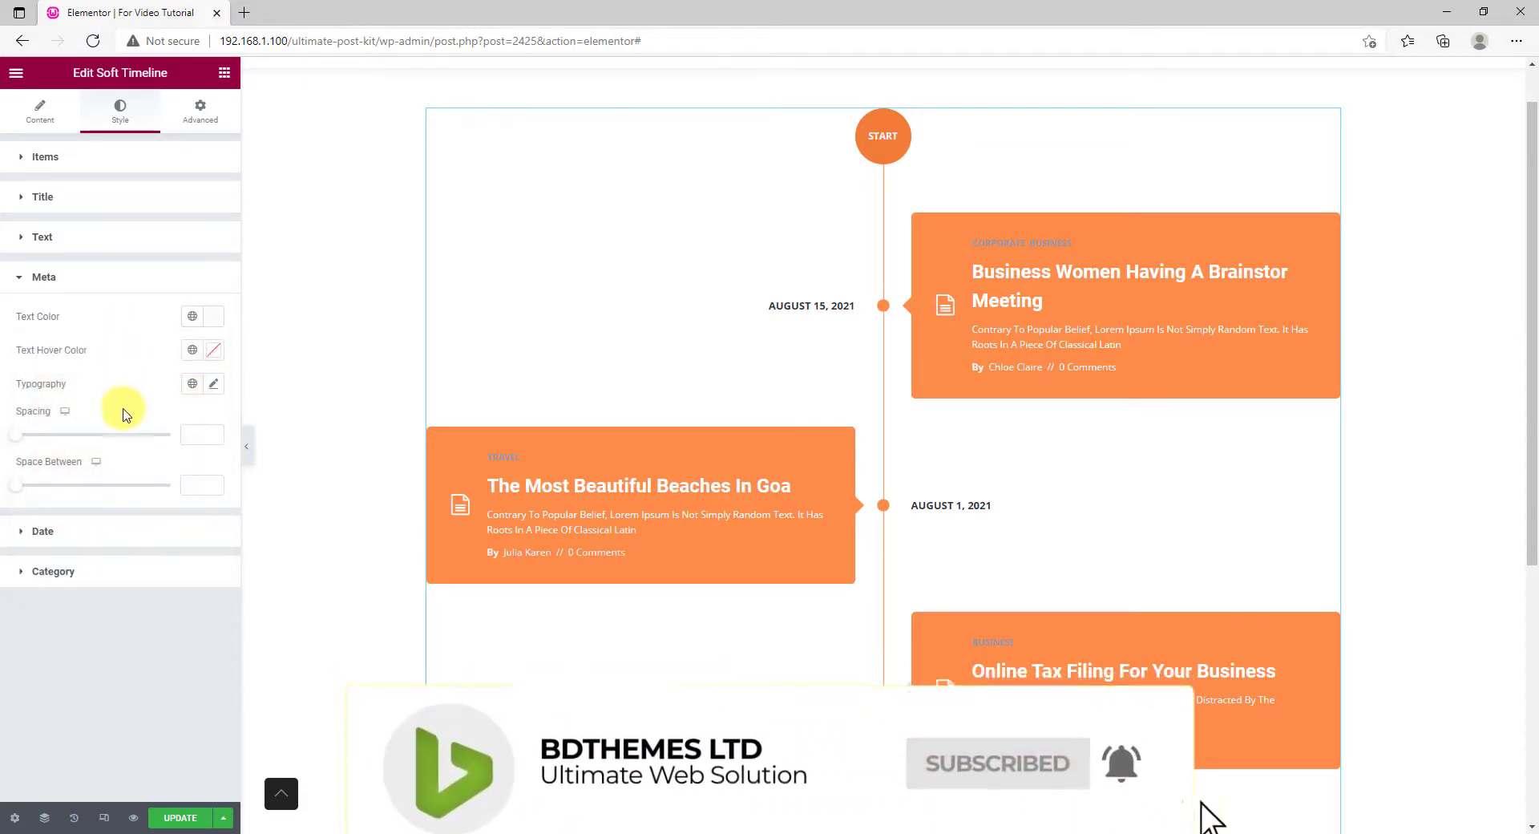
Set the category's normal color to semi-transparent white, #FFFFFFD6, and hide the editing panel to preview the timeline
left_click(110, 584)
scroll(110, 452, "down", 1)
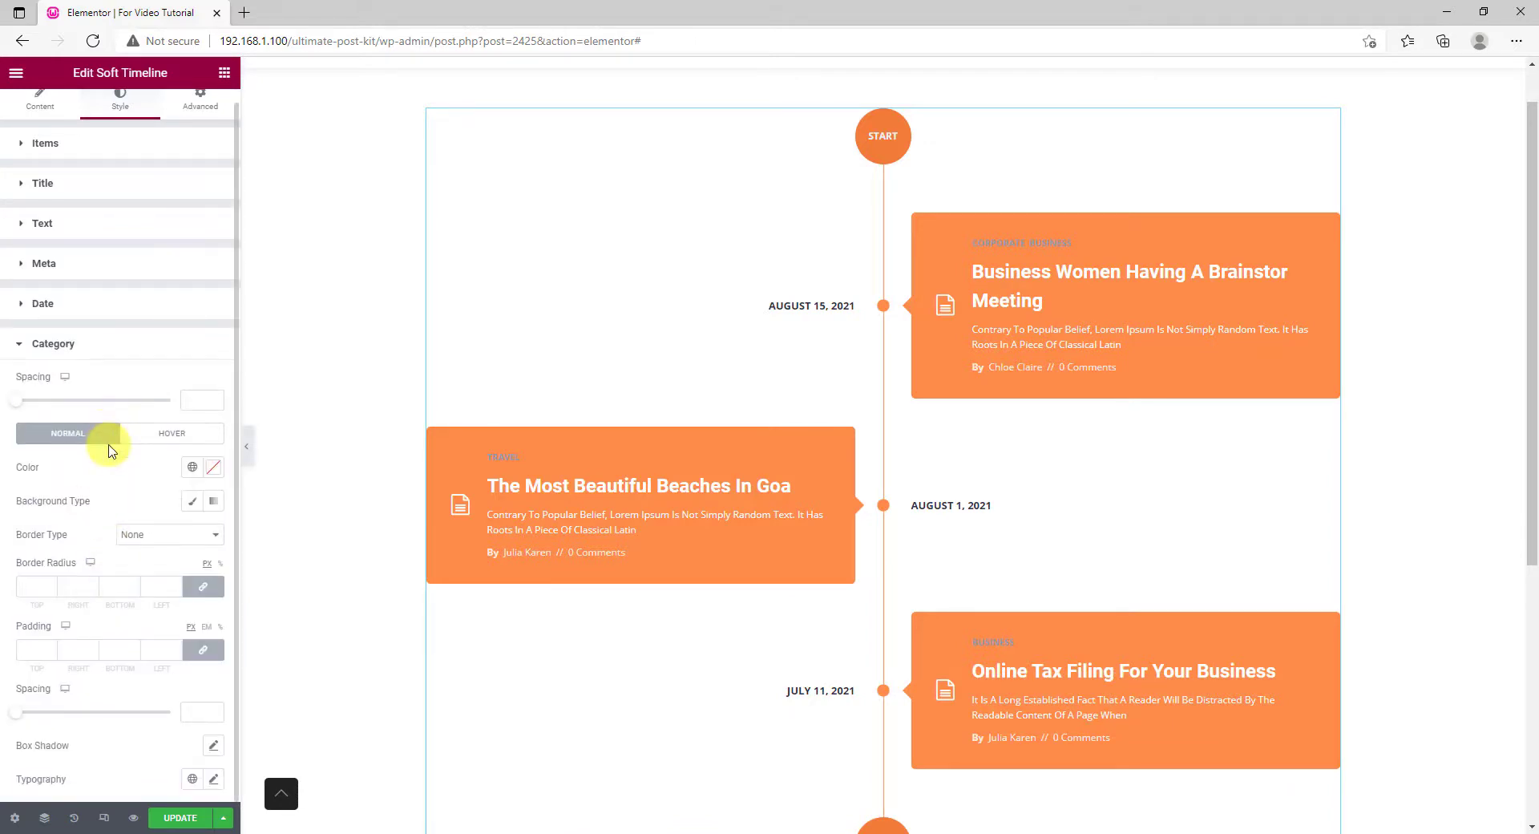
left_click(213, 472)
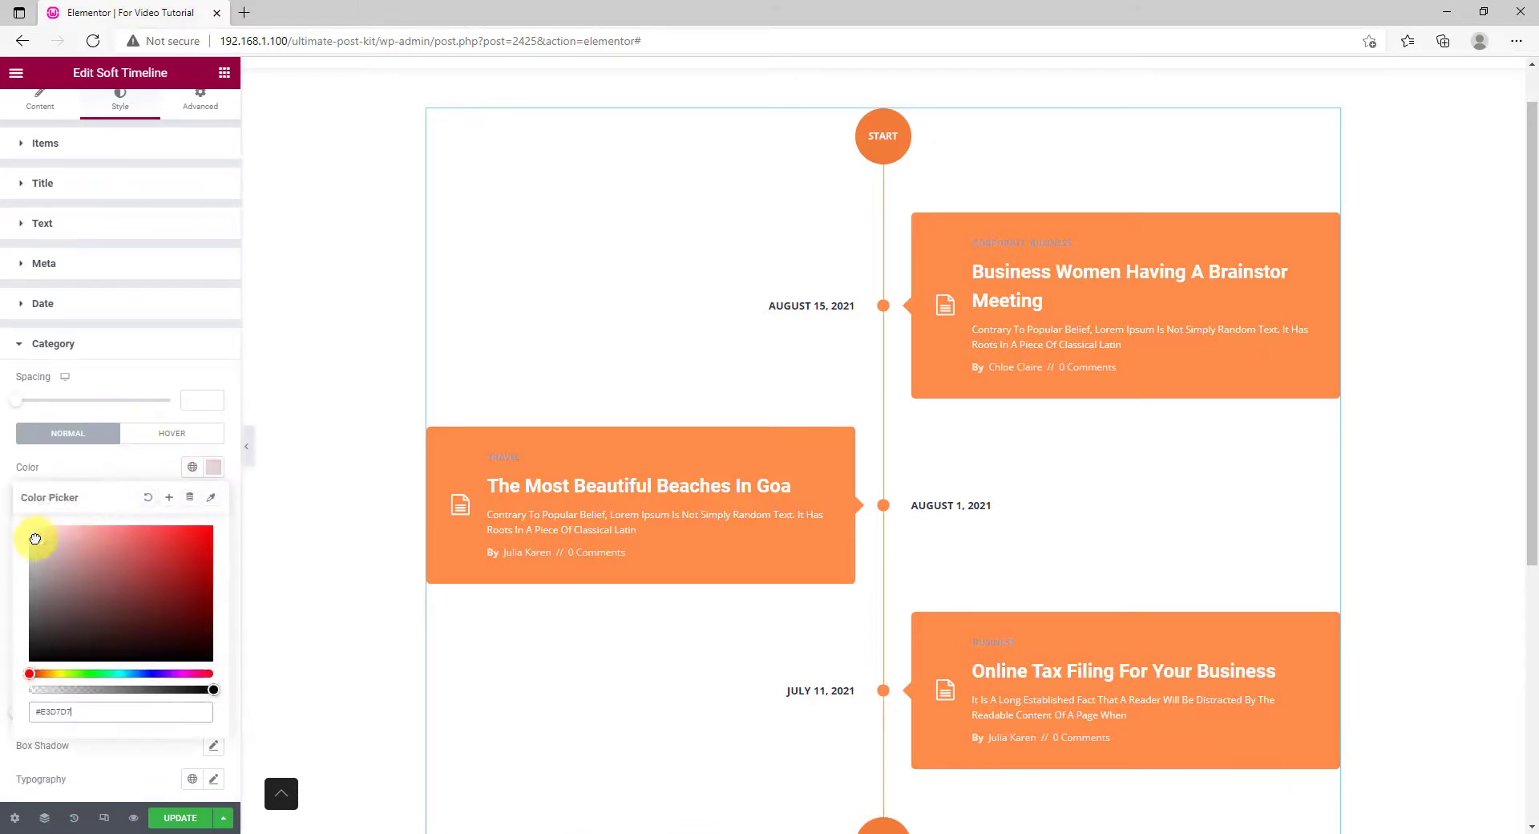
left_click_drag(31, 540, 7, 501)
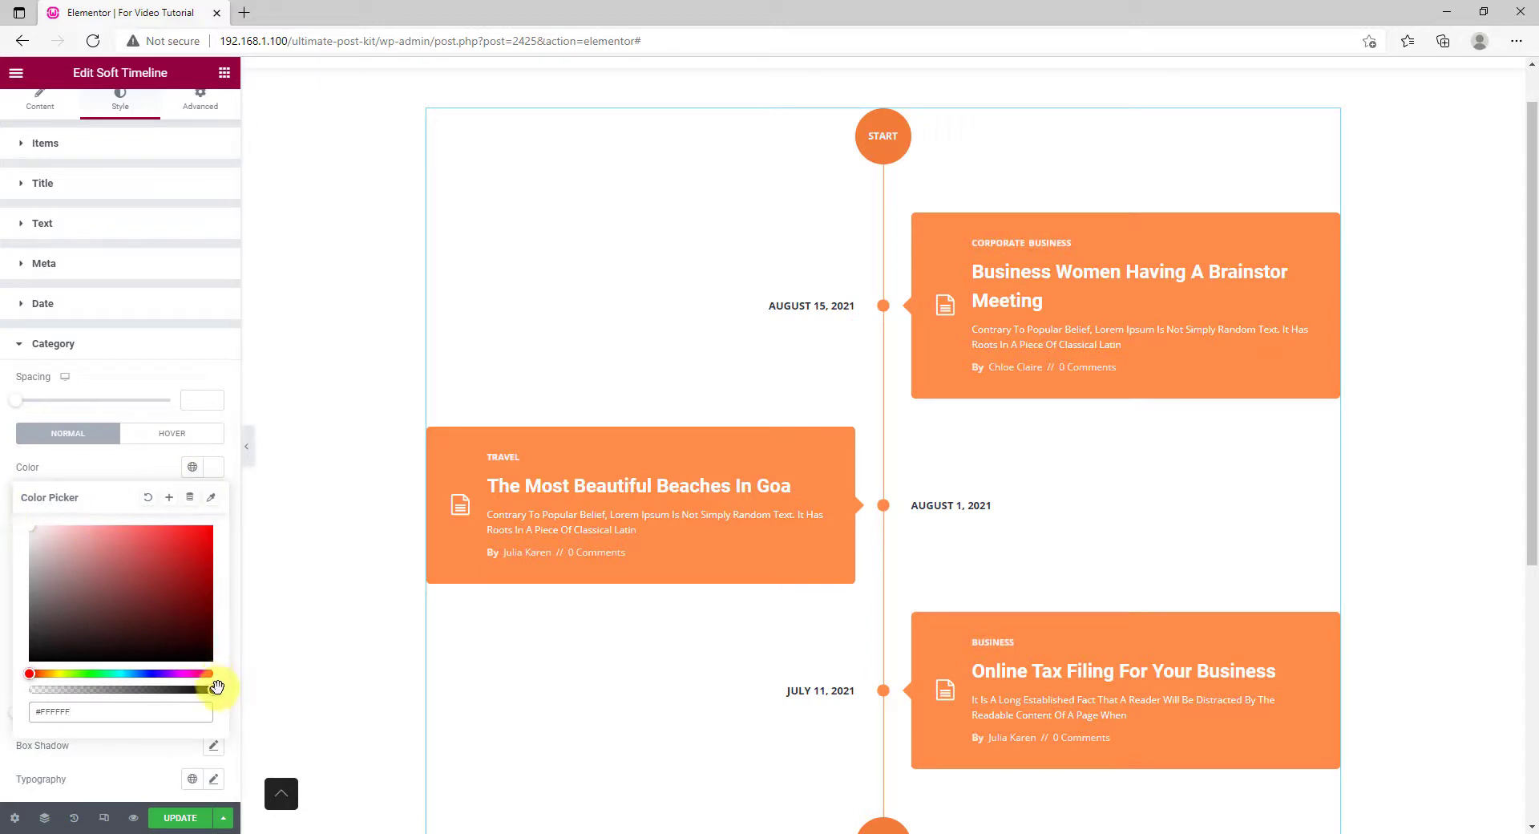
left_click_drag(214, 691, 184, 691)
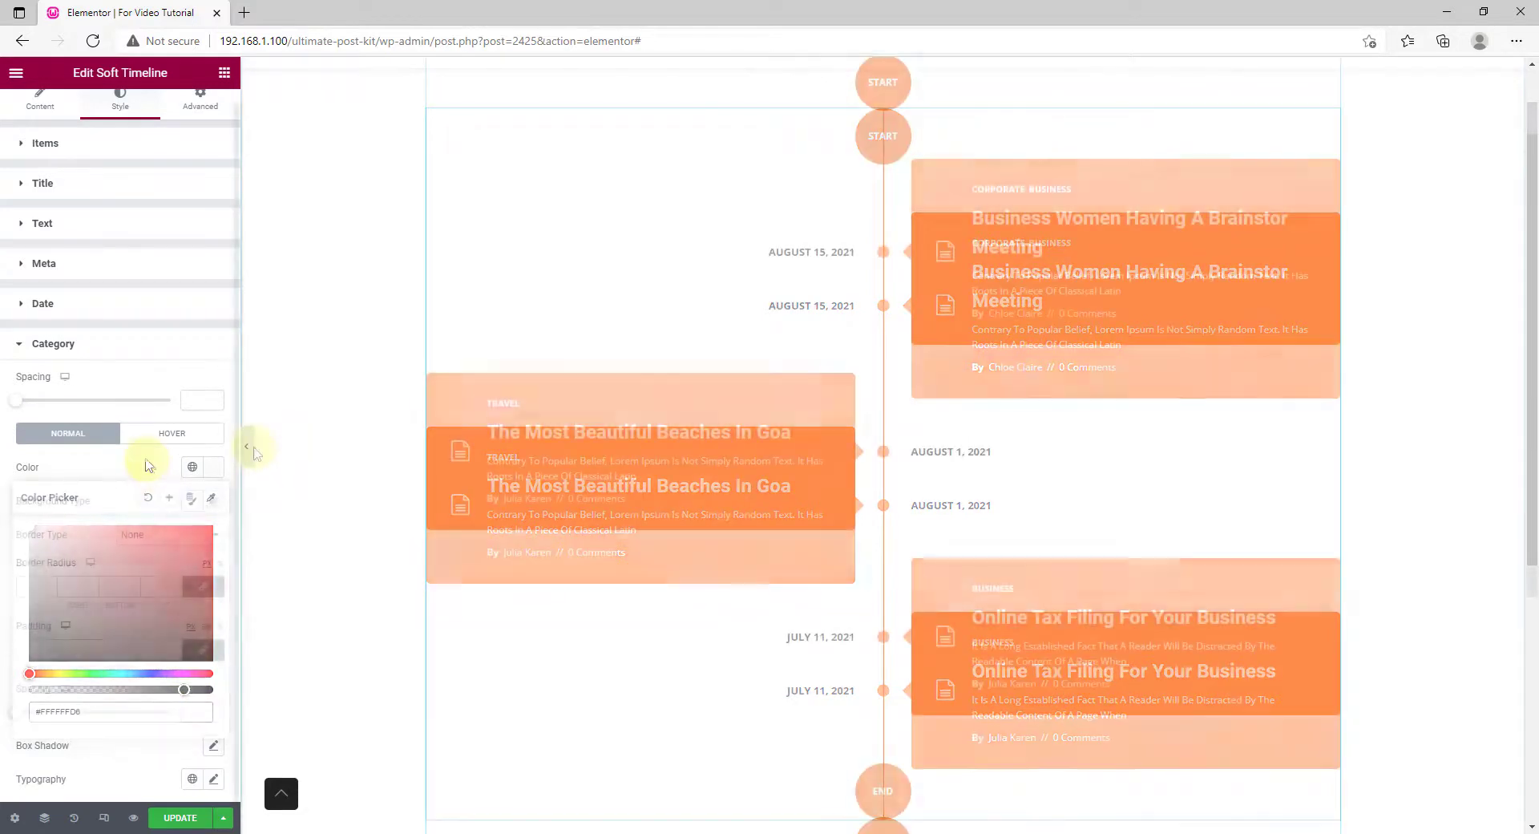
left_click(144, 461)
left_click(246, 447)
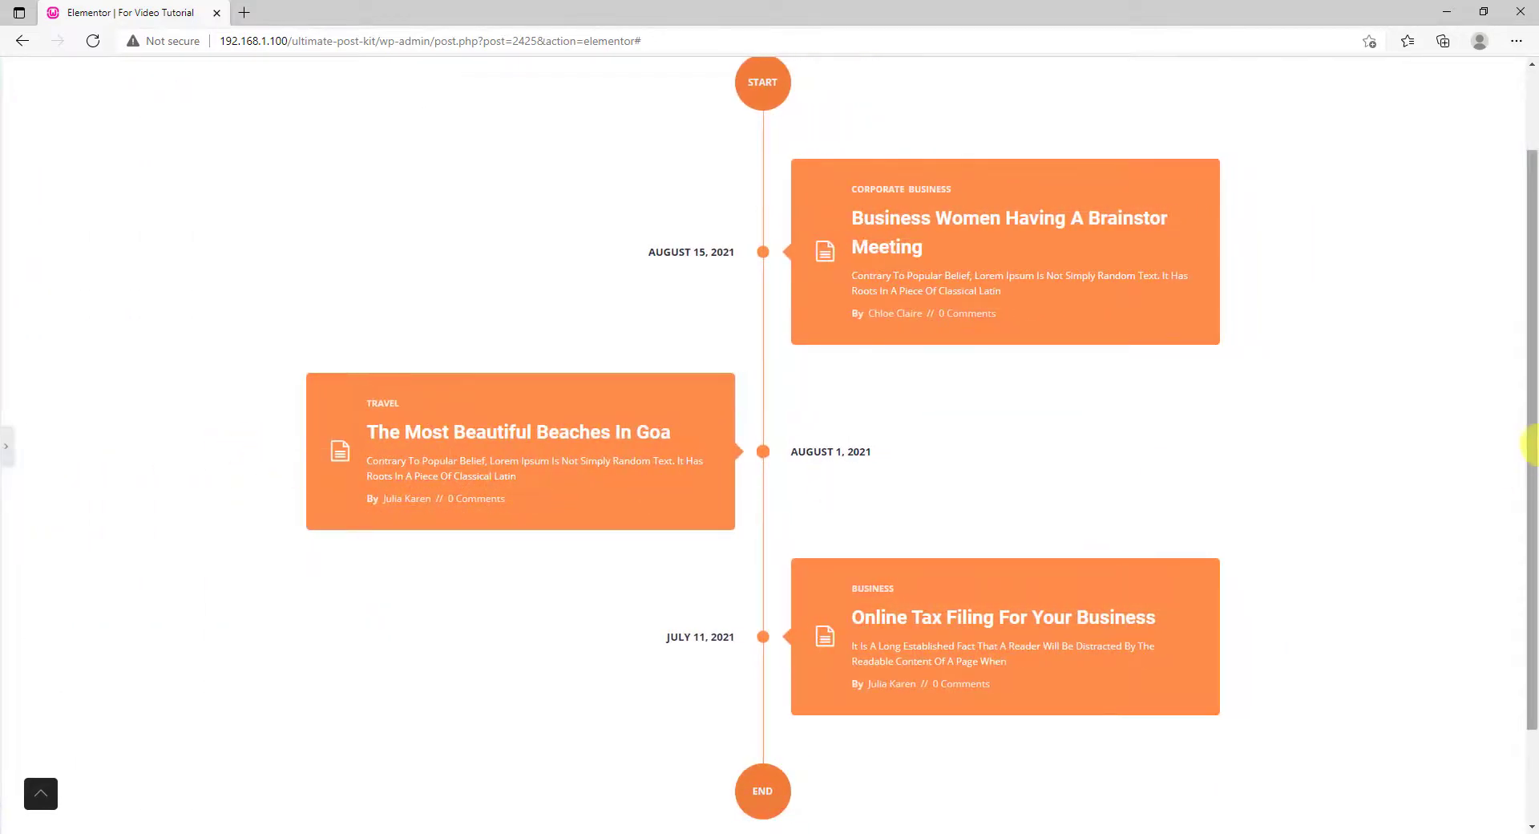